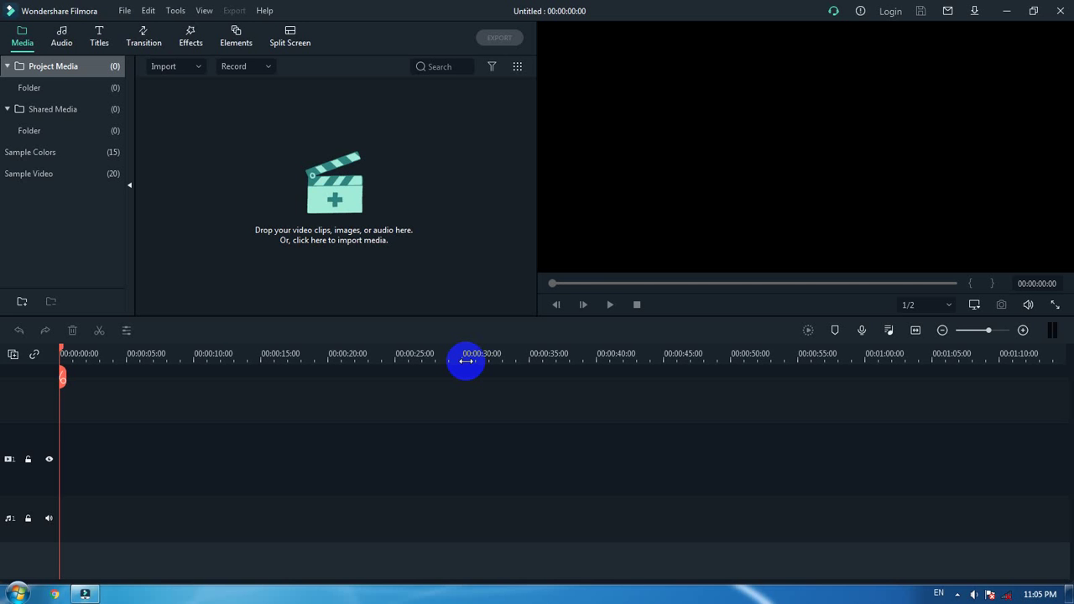
# Step: Move the source clip icon to the desktop centre and preview it in Media Player Classic, then close it
pyautogui.click(1006, 11)
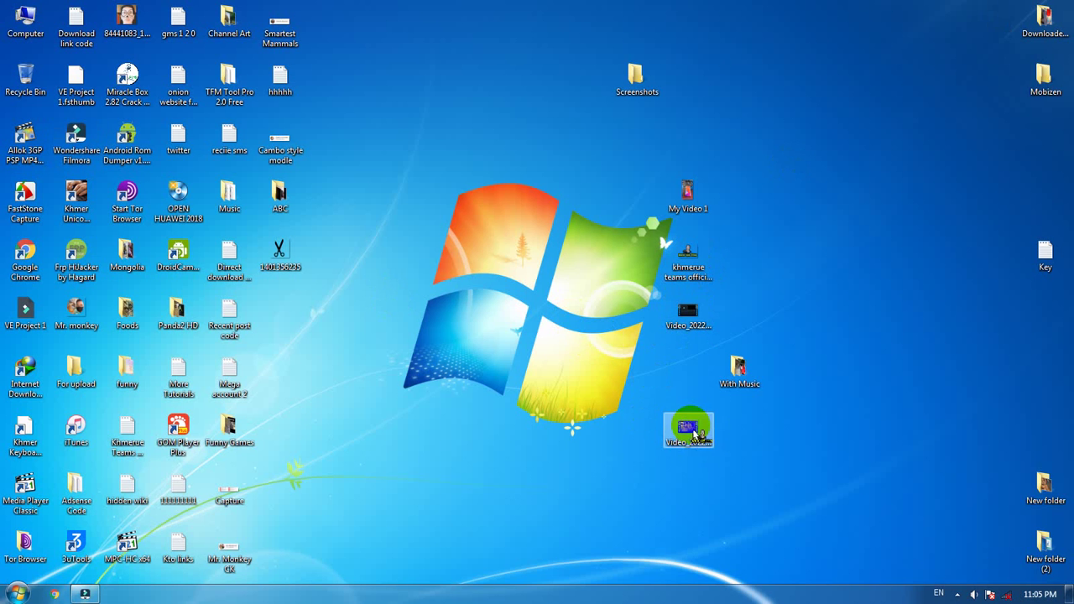
pyautogui.moveTo(693, 435); pyautogui.dragTo(431, 318)
pyautogui.doubleClick(432, 315)
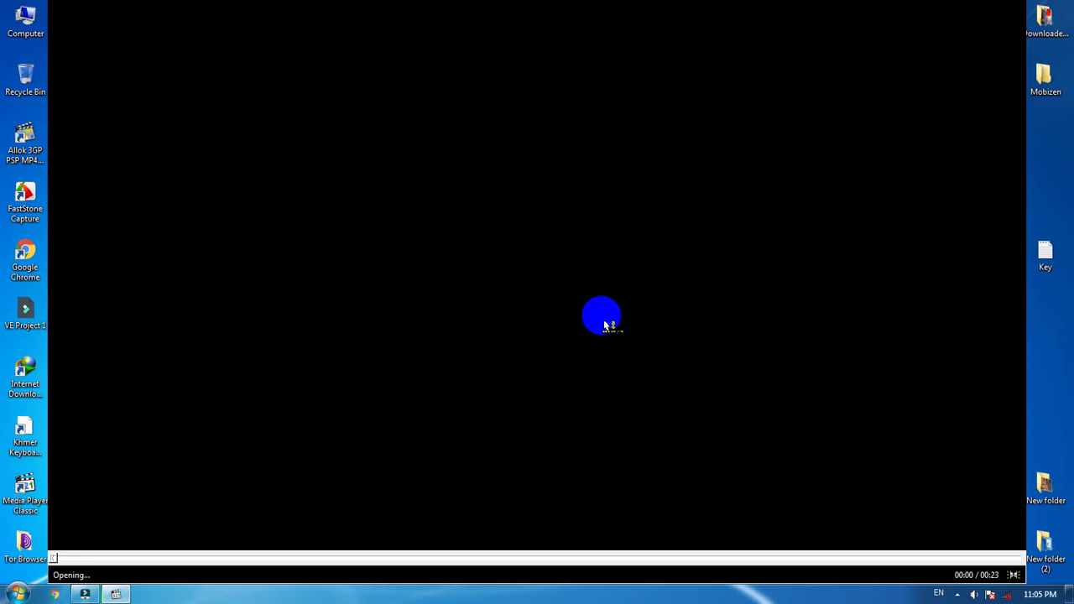
pyautogui.scroll(-10, 604, 323)
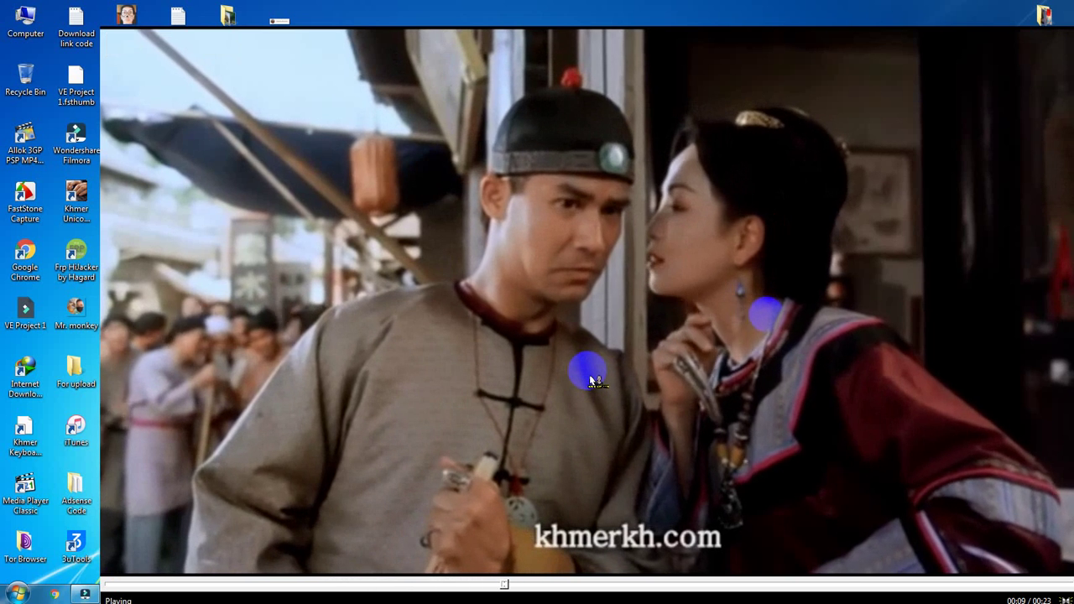
pyautogui.hotkey('alt', 'F4')
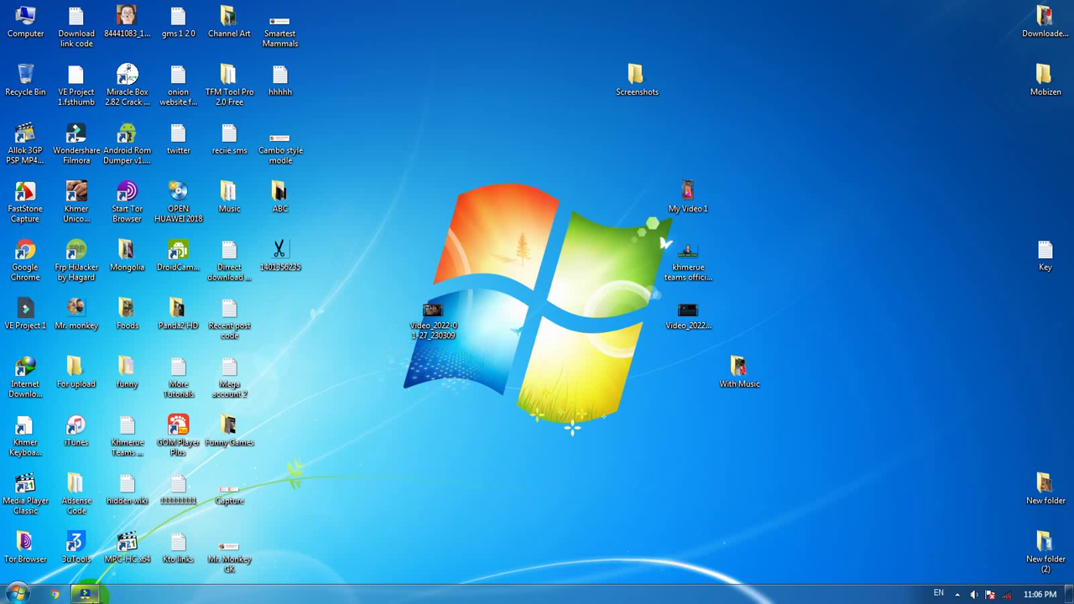
# Step: Restore the Filmora editor window from the taskbar
pyautogui.click(85, 593)
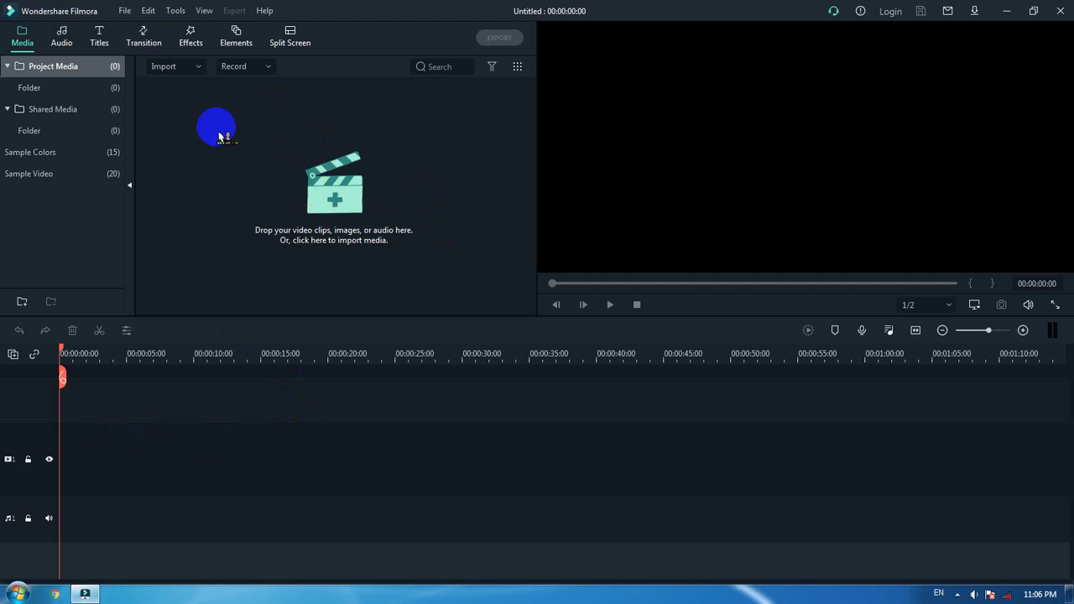
# Step: In Project Settings, set the resolution width to 720 and height to 1280
pyautogui.click(125, 13)
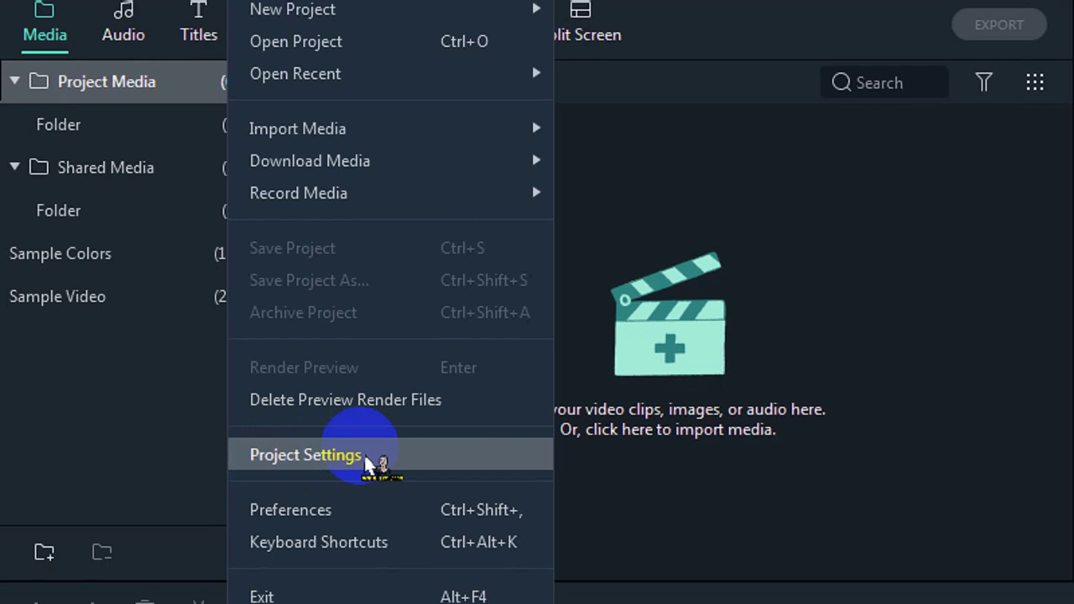
pyautogui.click(367, 464)
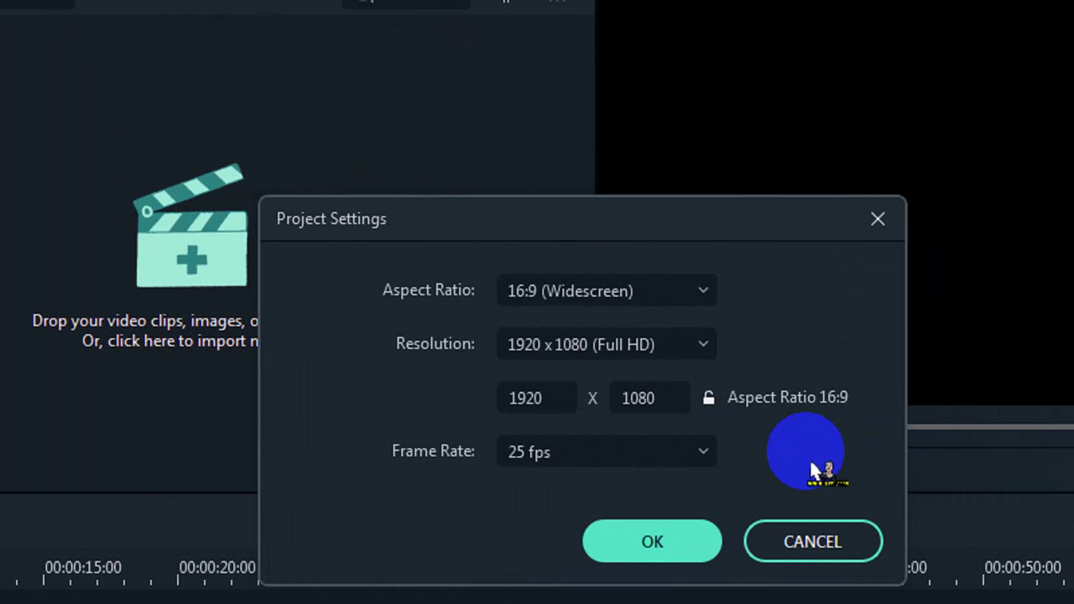
pyautogui.click(526, 401)
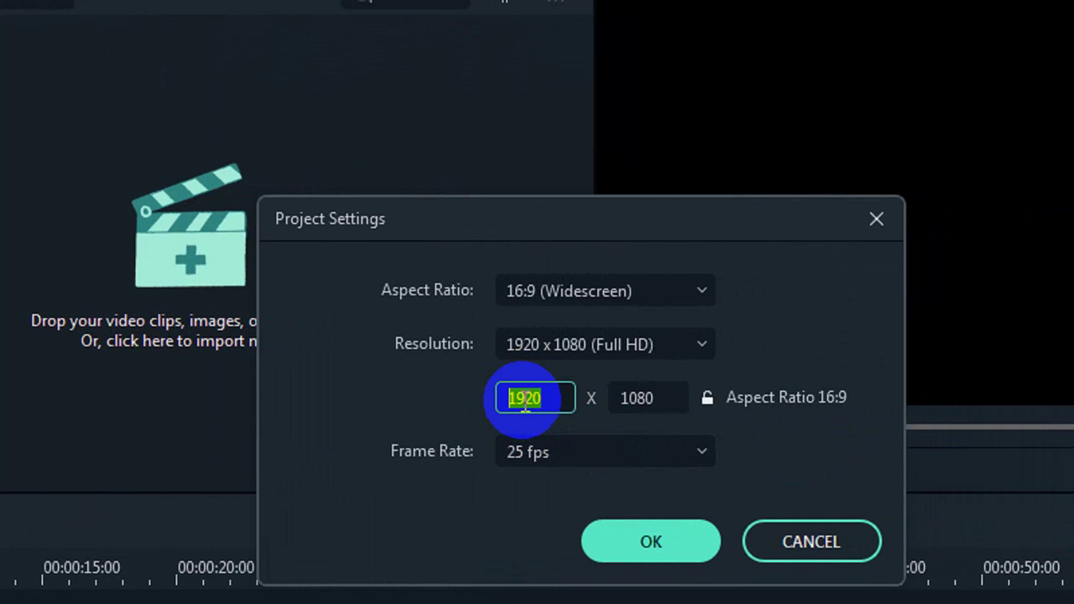
pyautogui.write('7')
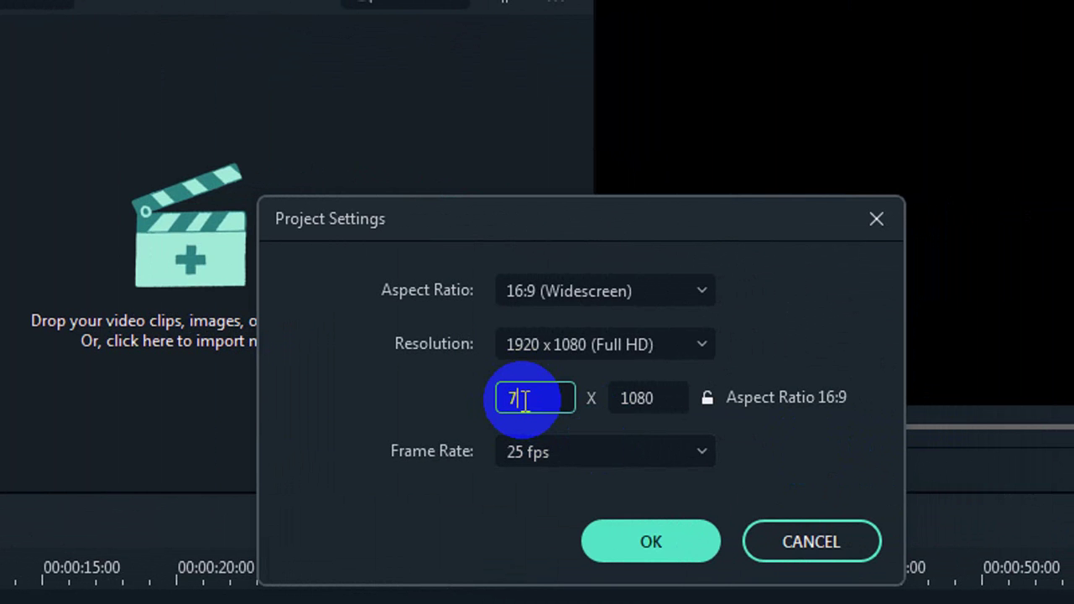
pyautogui.write('20')
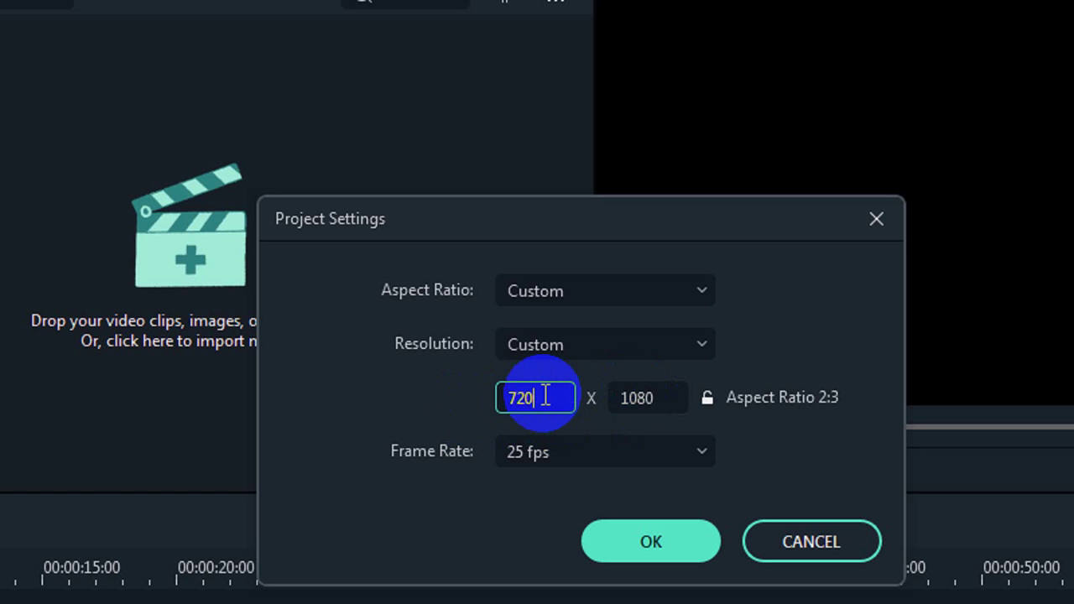
pyautogui.doubleClick(634, 400)
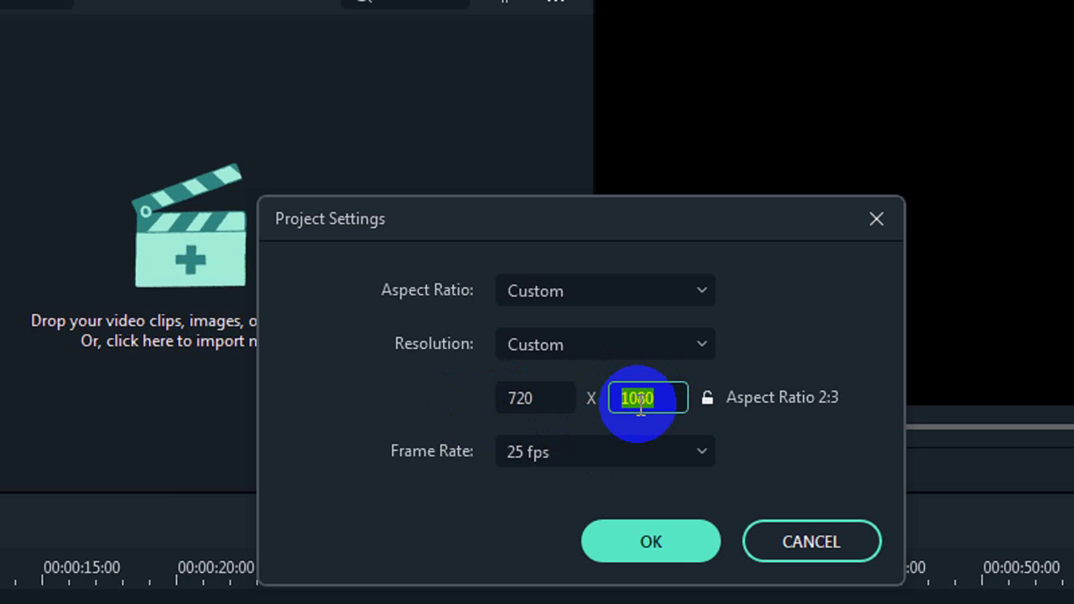
pyautogui.hotkey('shift', 'Tab')
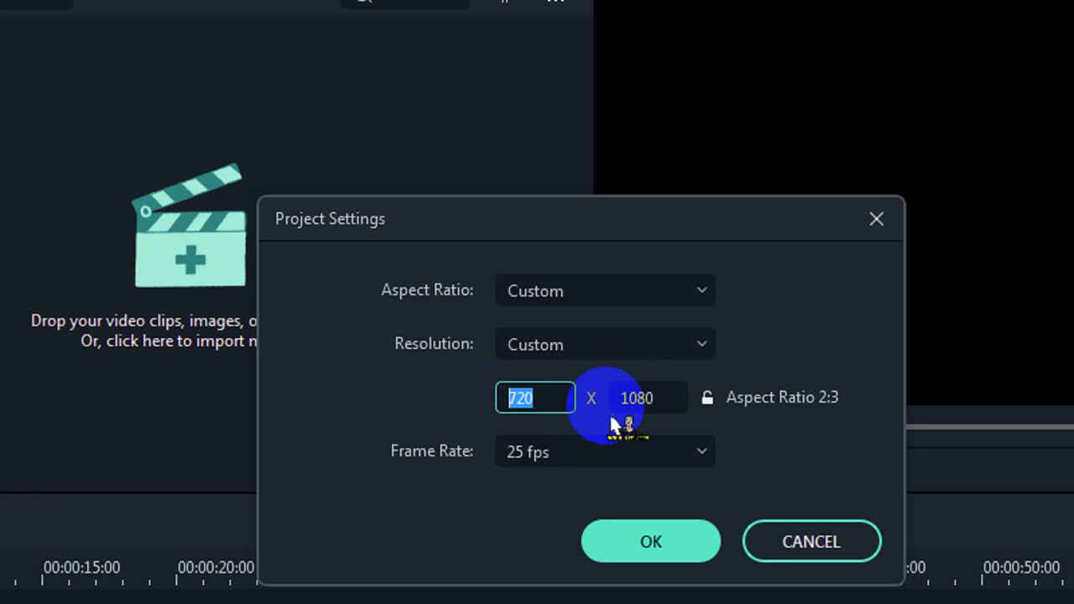
pyautogui.doubleClick(630, 400)
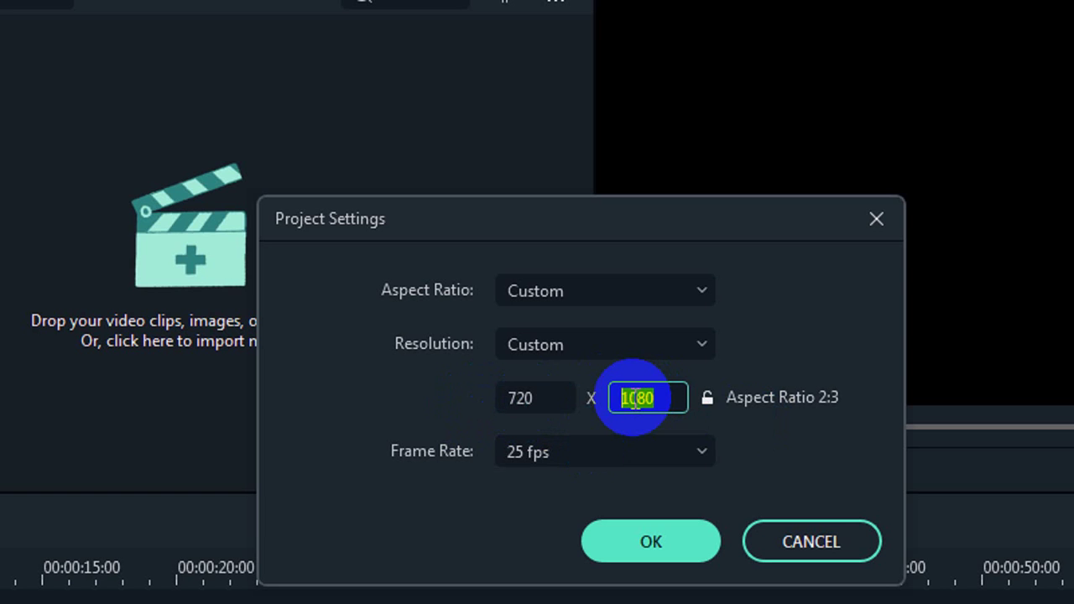
pyautogui.write('12')
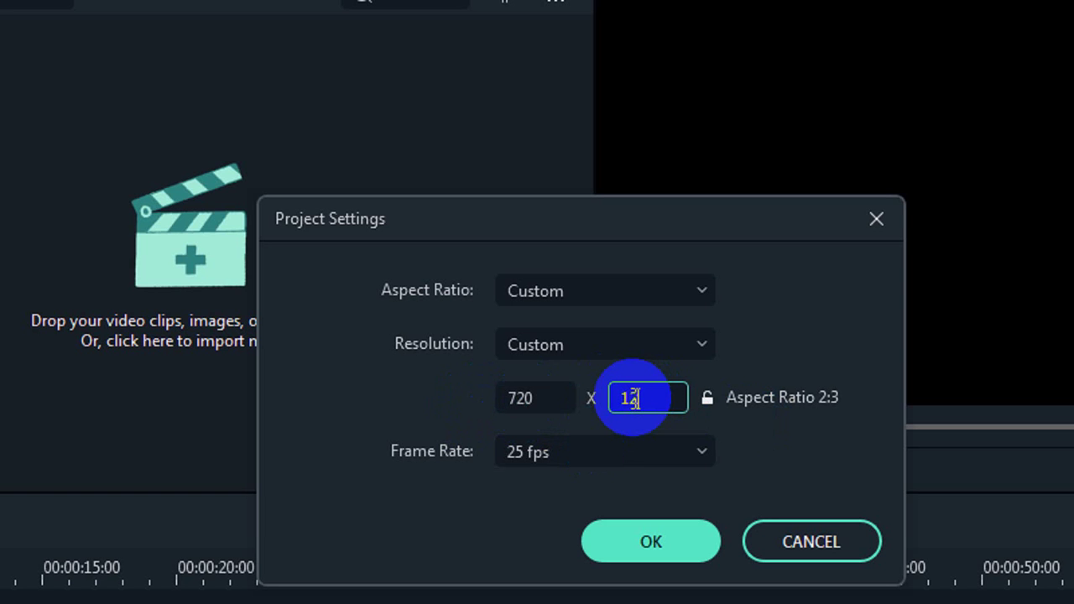
pyautogui.write('80')
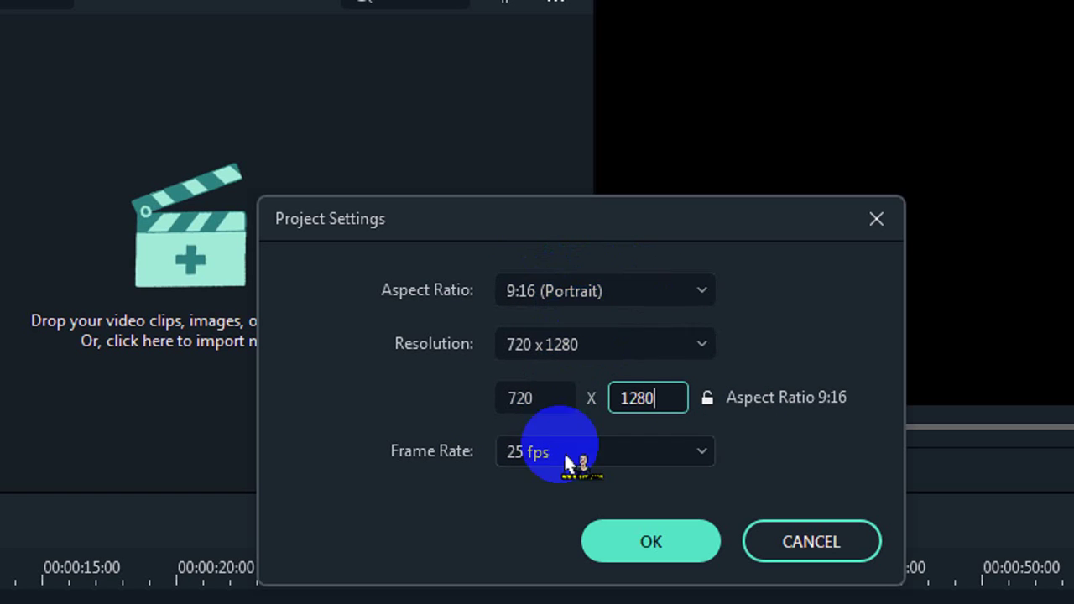
# Step: Set the project frame rate to 30 fps and confirm the settings
pyautogui.click(611, 457)
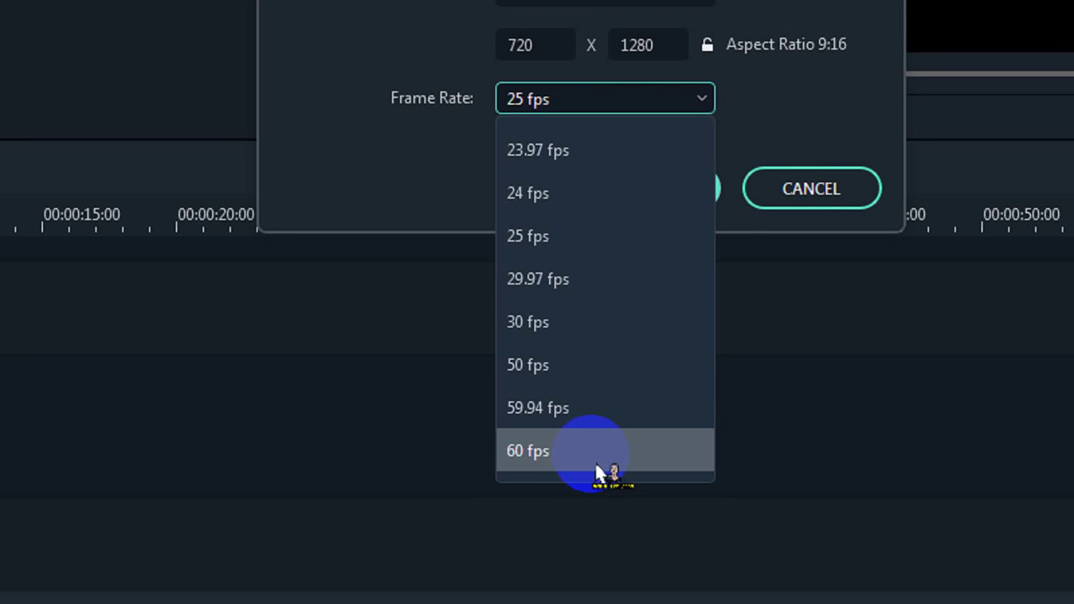
pyautogui.click(573, 333)
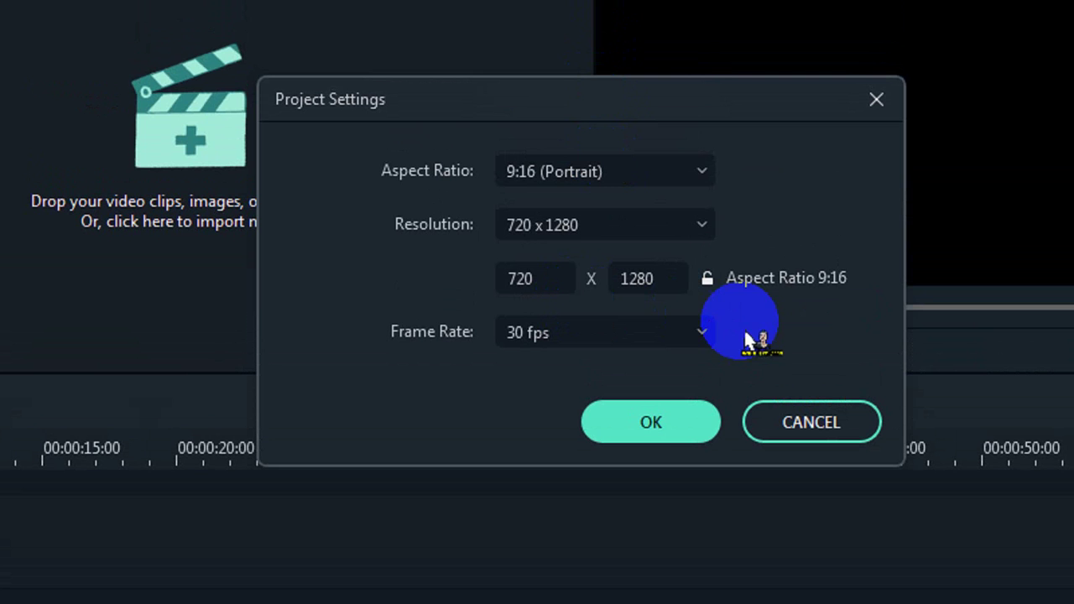
pyautogui.click(645, 426)
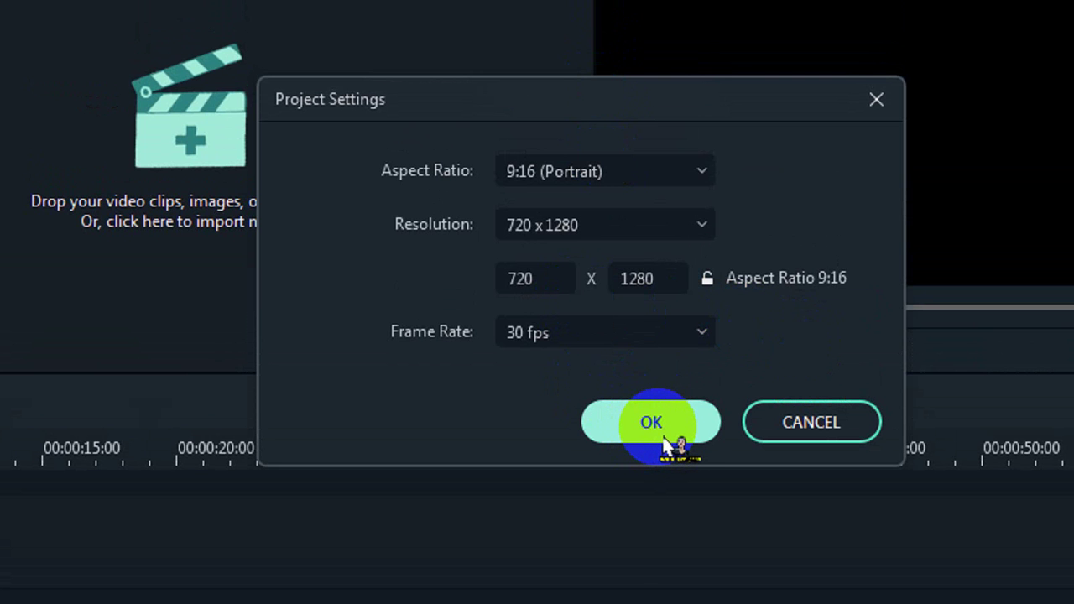
# Step: Start a media import and choose Video_2022-01-27_230309 from the Desktop
pyautogui.click(661, 435)
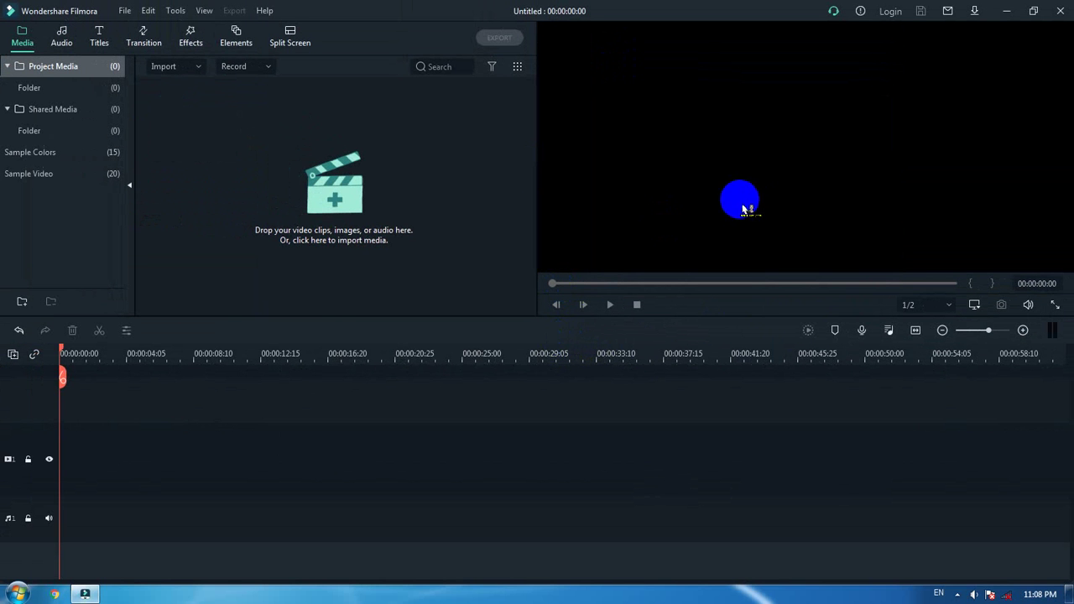
pyautogui.click(333, 190)
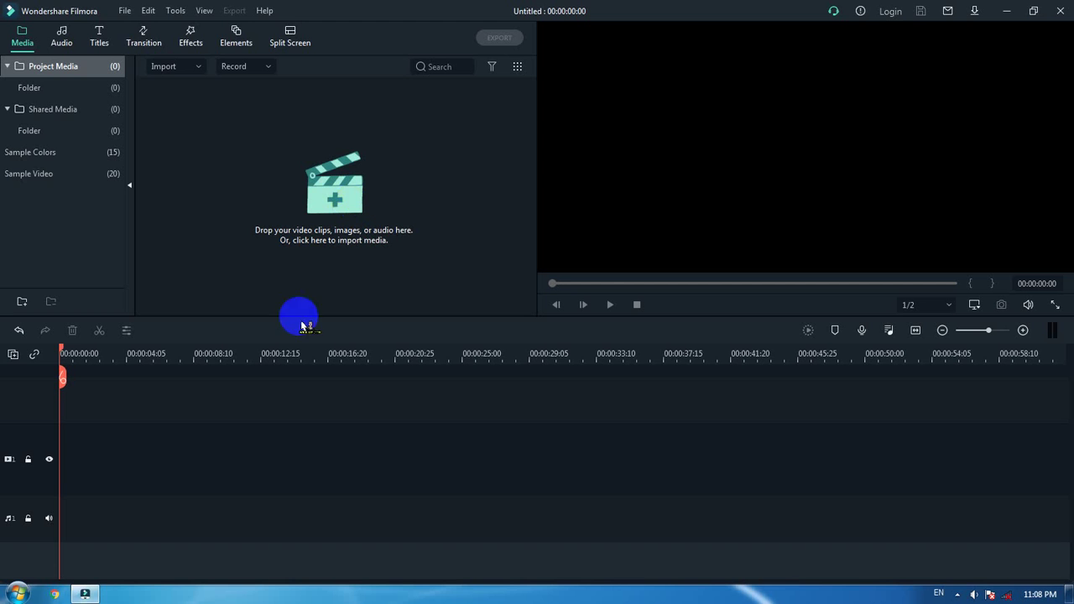
pyautogui.click(362, 191)
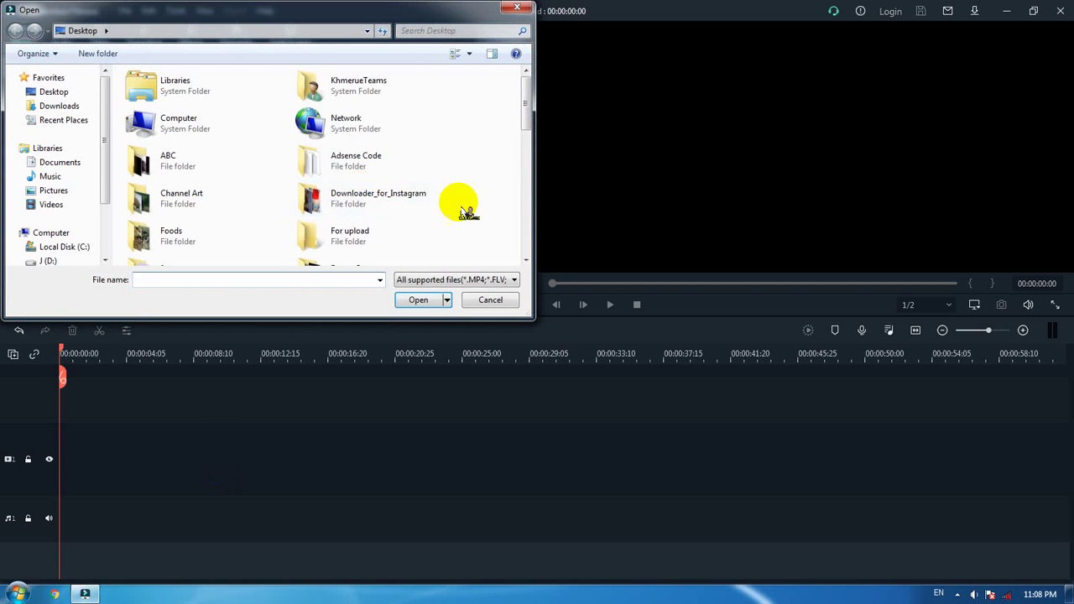
pyautogui.scroll(-5, 489, 208)
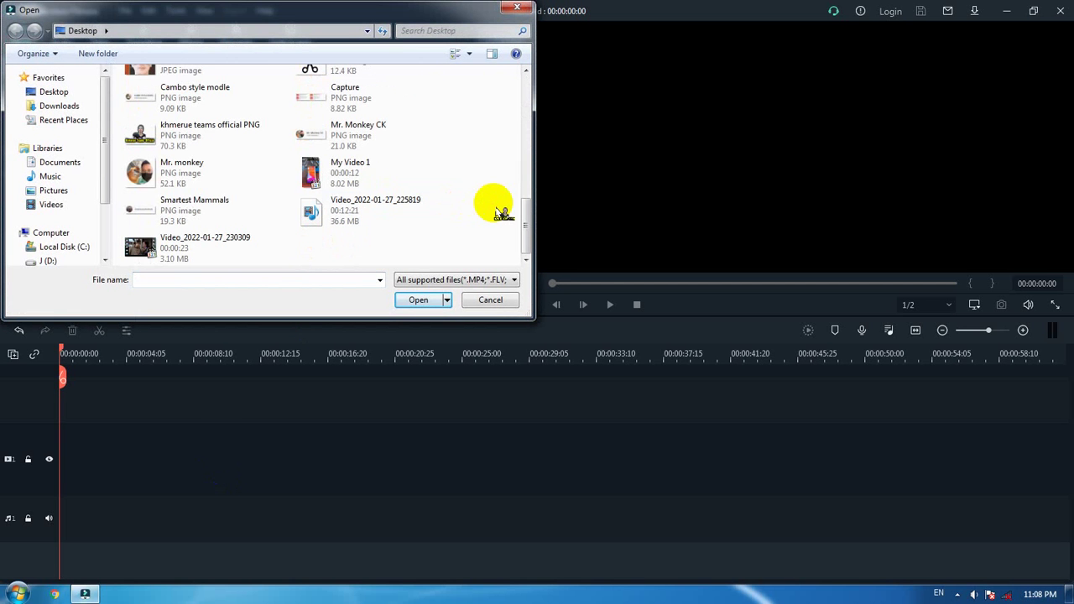
pyautogui.click(168, 251)
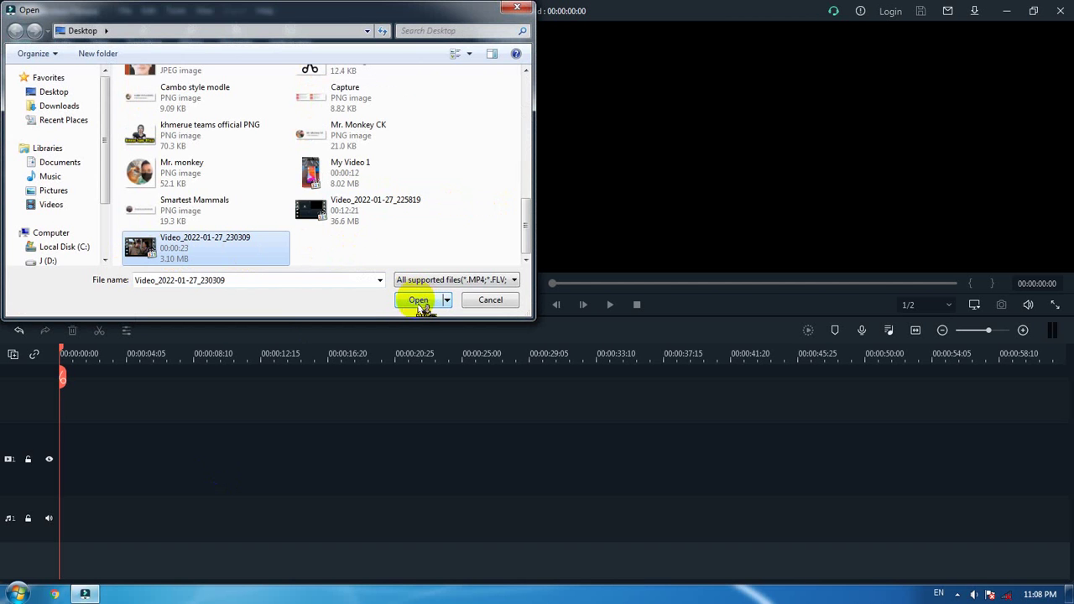
# Step: Import the clip, place it on the video track, and keep the 720 x 1280 30fps project settings
pyautogui.click(411, 300)
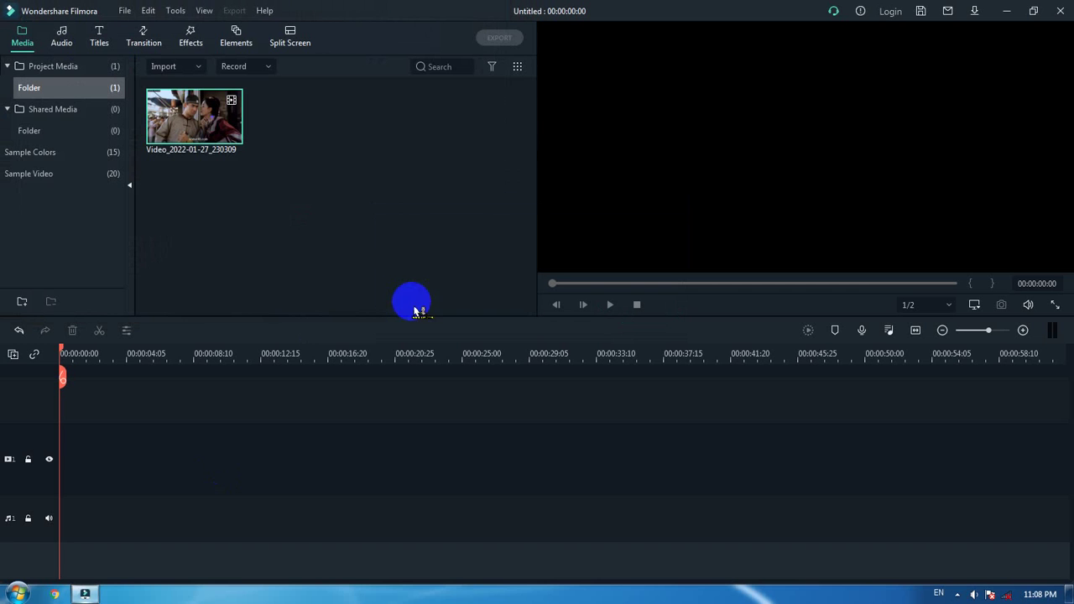
pyautogui.moveTo(186, 124)
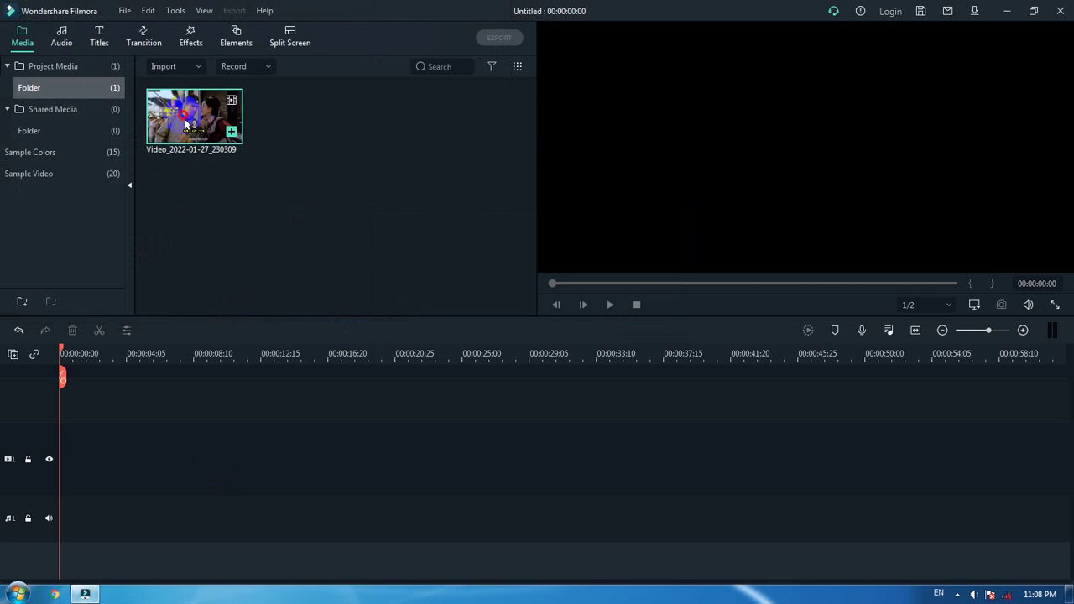
pyautogui.moveTo(186, 125); pyautogui.dragTo(68, 451)
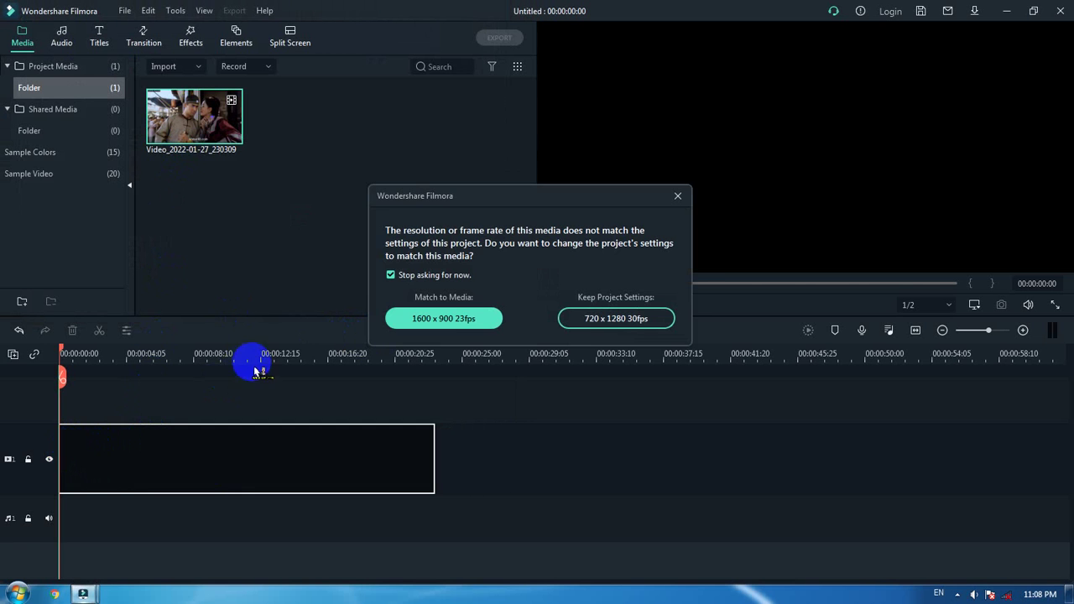
pyautogui.click(622, 323)
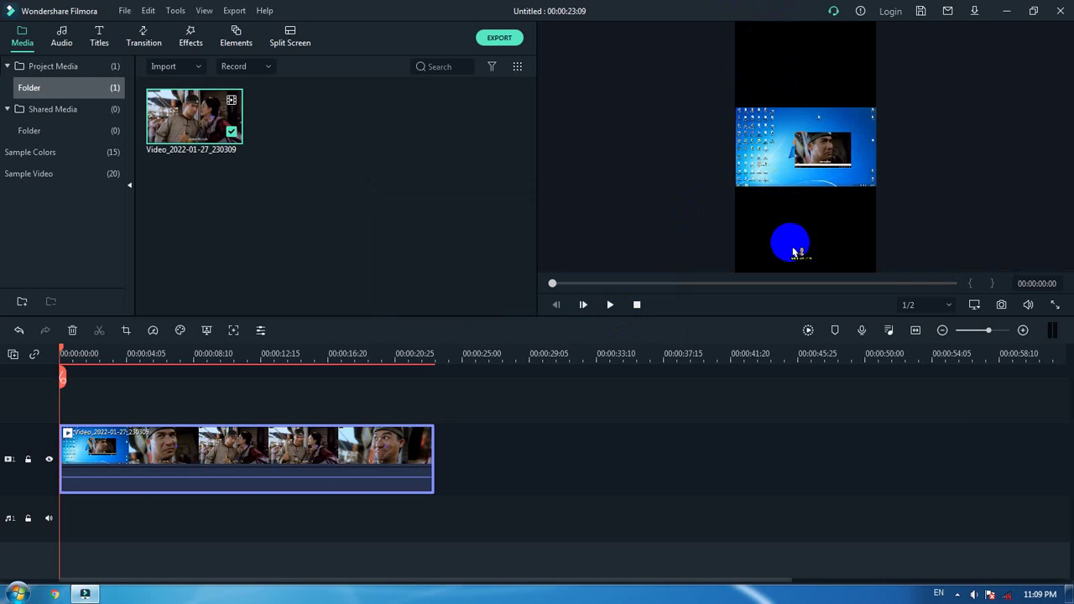
# Step: Split the clip at 00:00:08:06 and delete the opening part, leaving a 00:15:03 clip
pyautogui.click(797, 176)
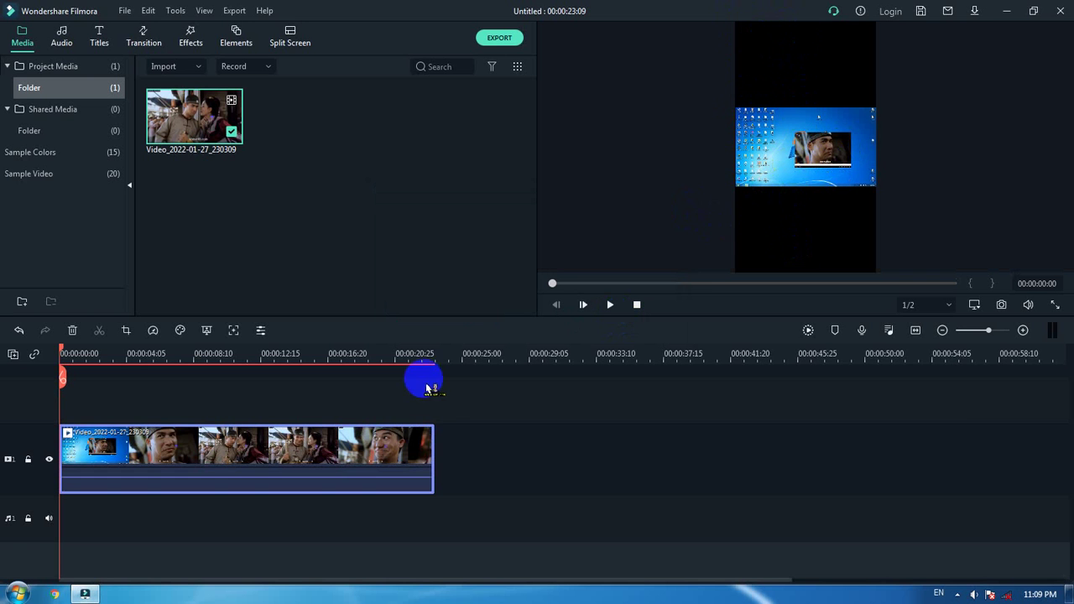
pyautogui.click(191, 356)
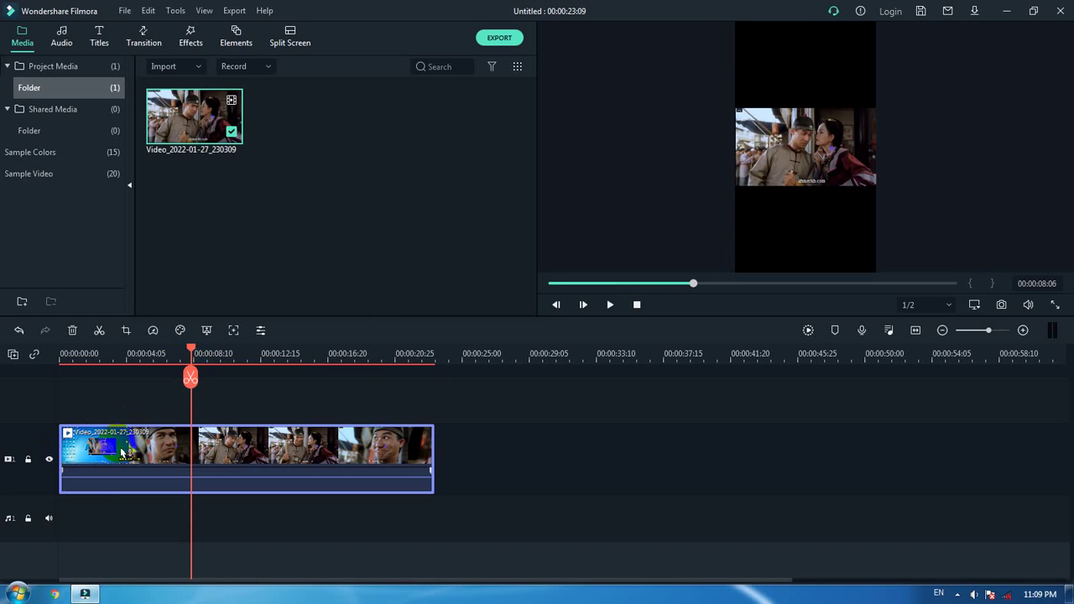
pyautogui.click(165, 450)
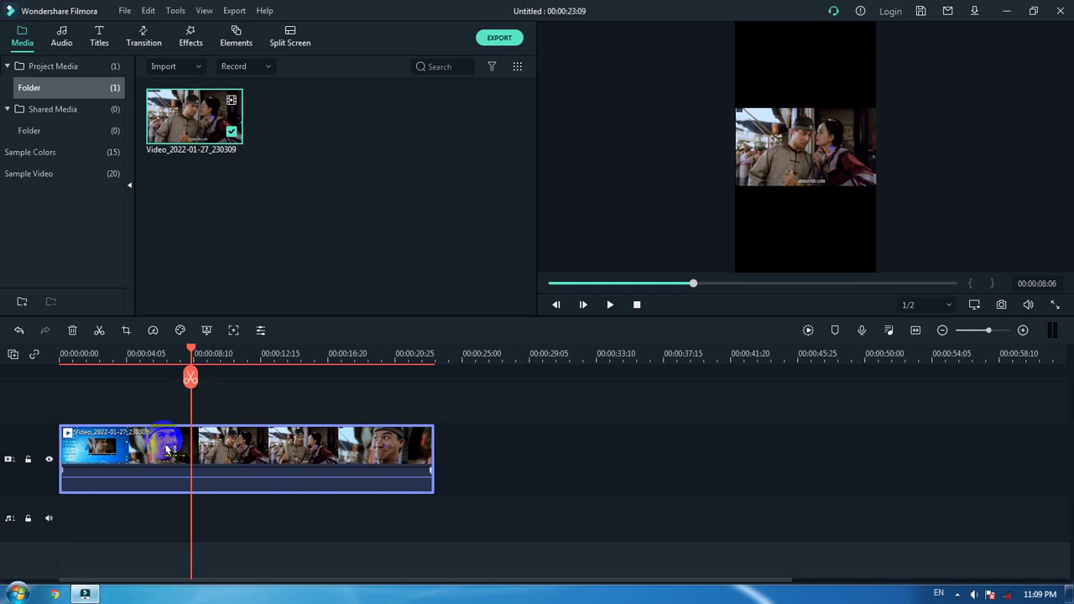
pyautogui.click(190, 380)
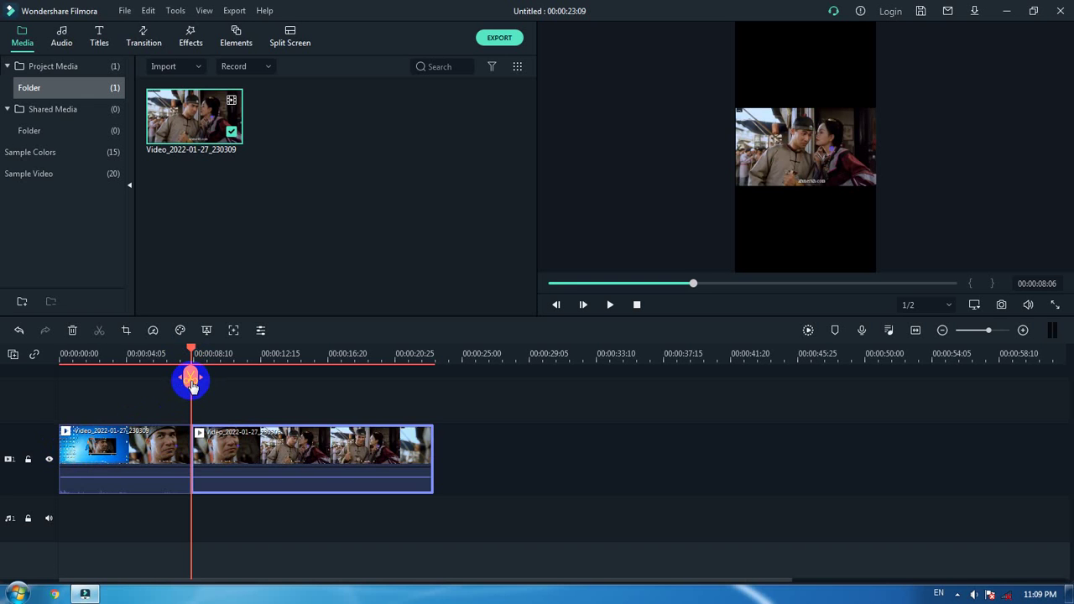
pyautogui.click(153, 467)
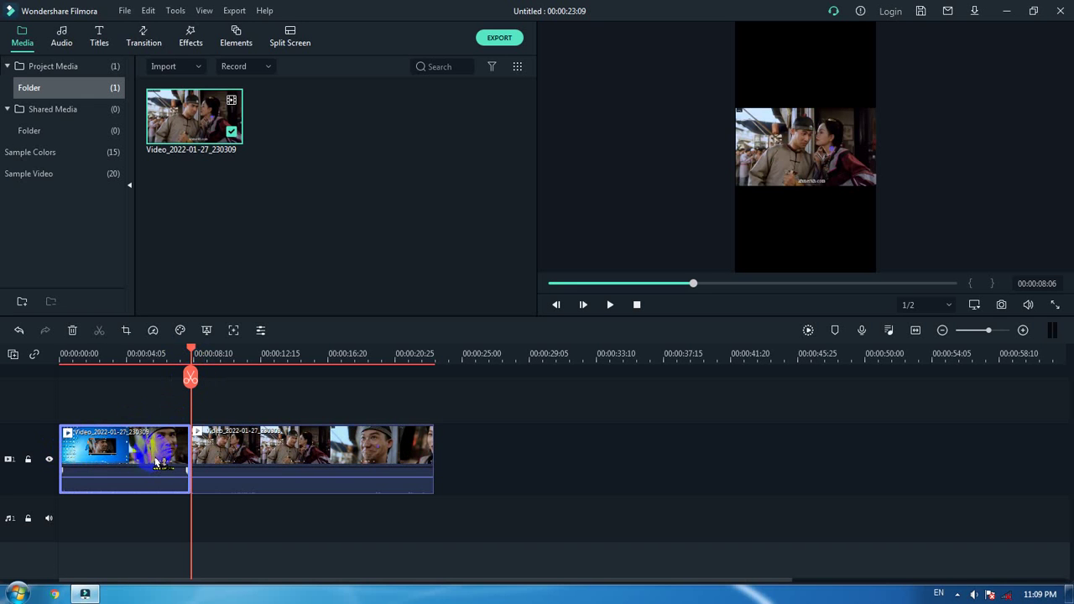
pyautogui.press('Delete')
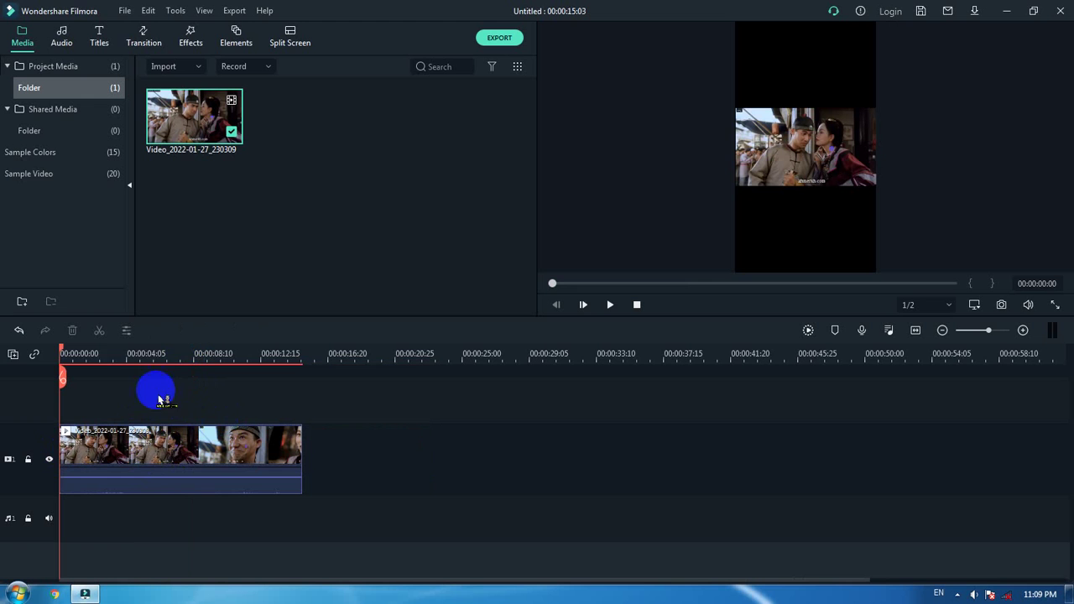
pyautogui.click(133, 358)
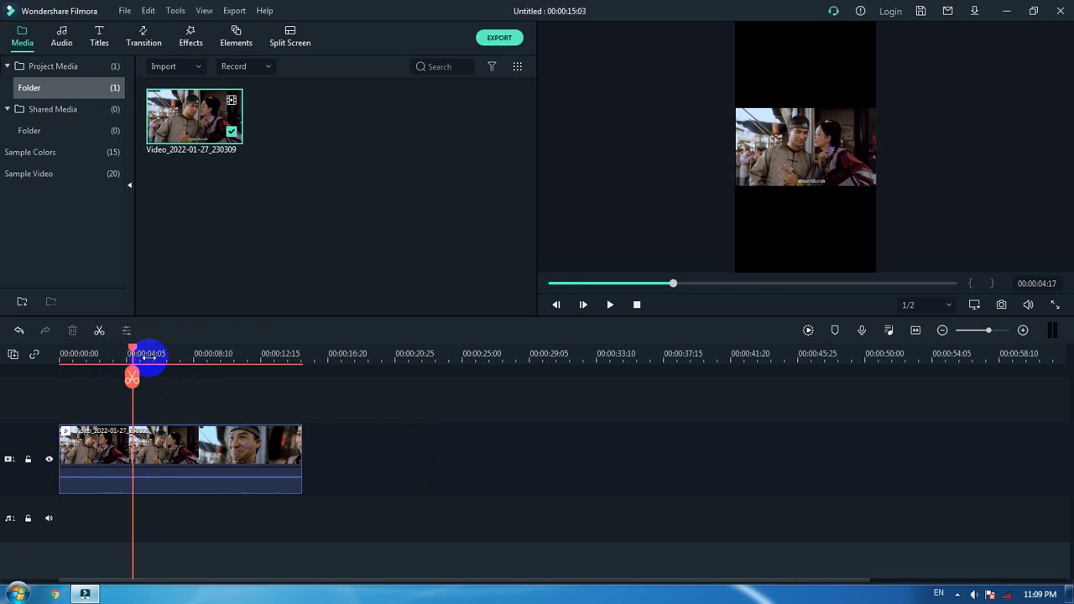
pyautogui.click(159, 355)
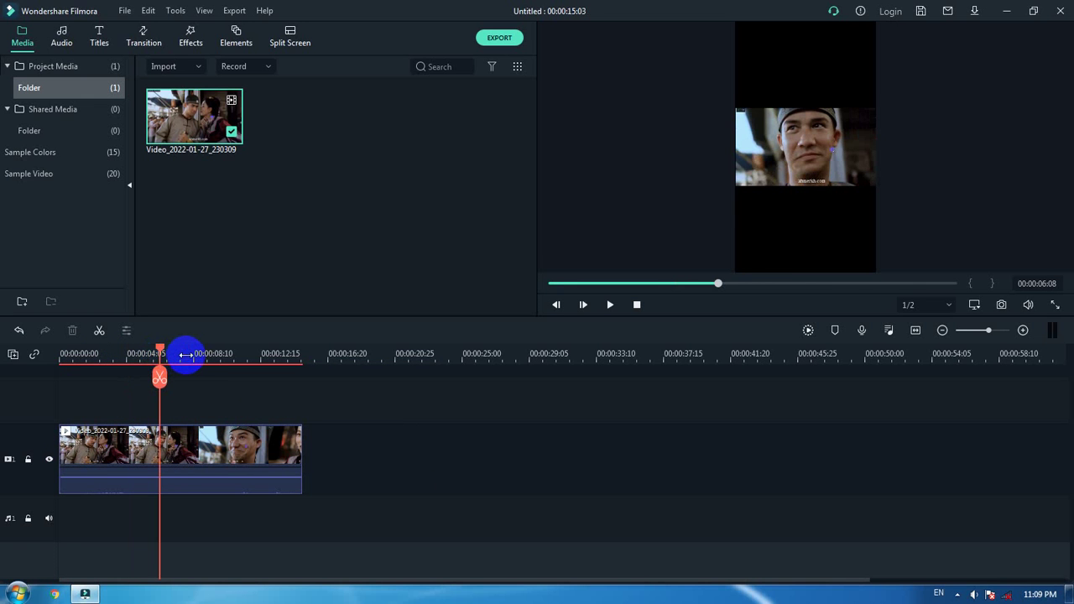
pyautogui.click(186, 355)
pyautogui.click(194, 360)
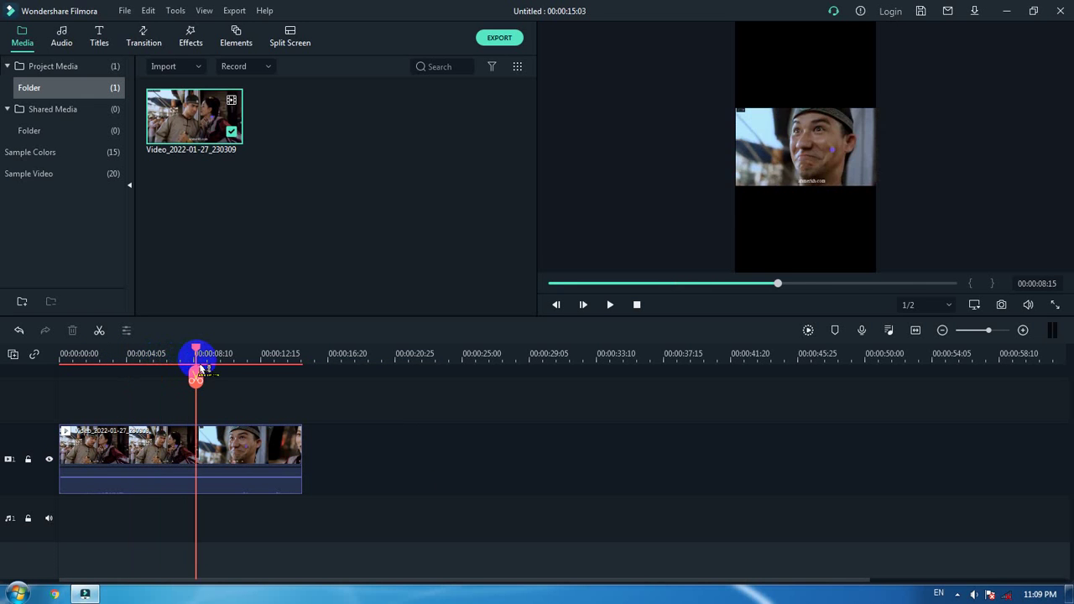
pyautogui.click(243, 360)
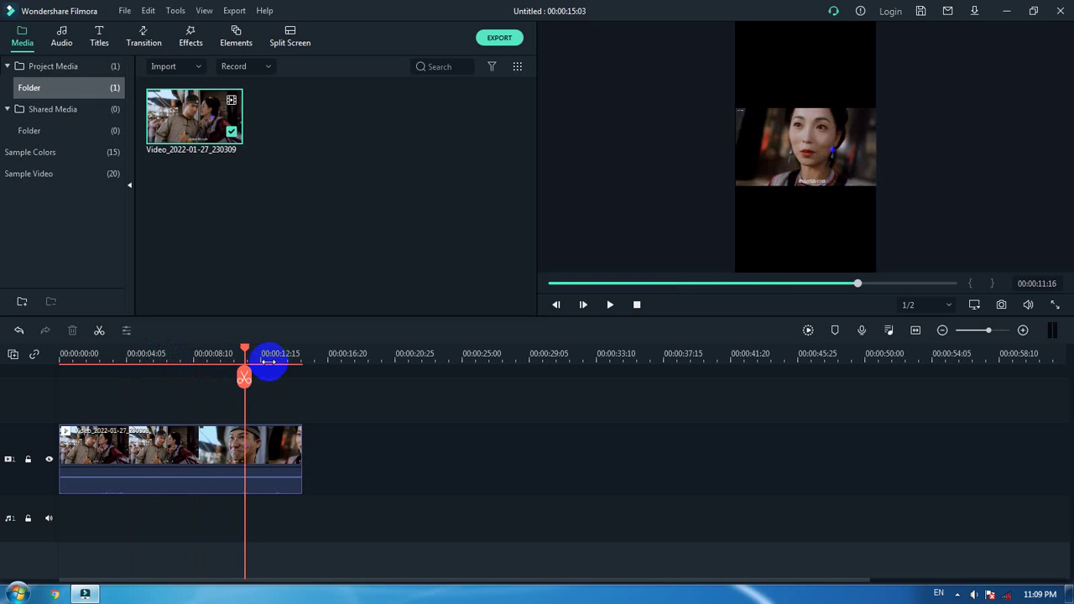
pyautogui.click(267, 361)
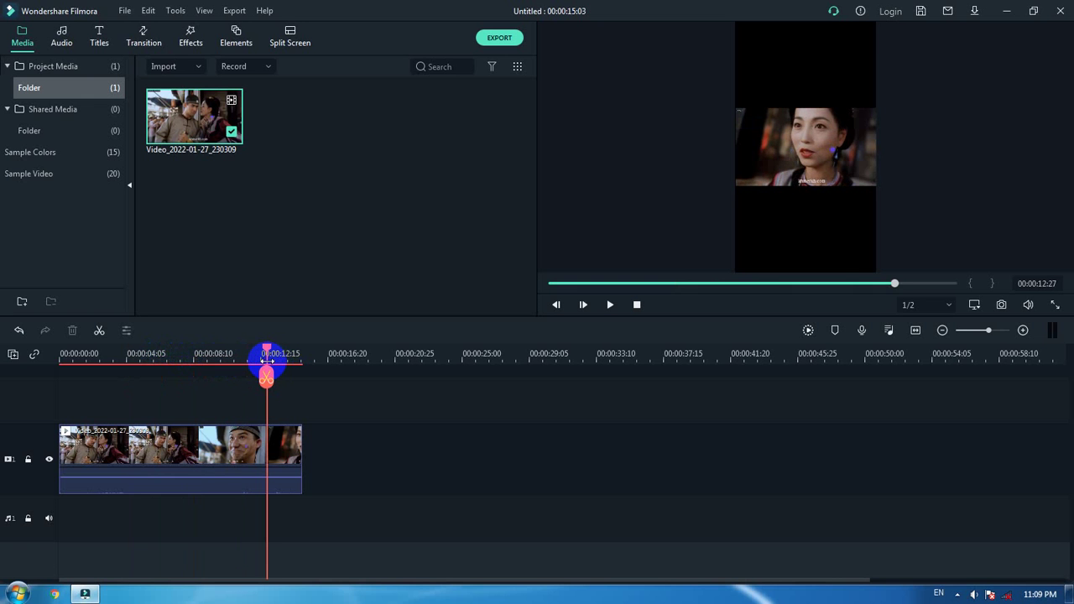
pyautogui.click(282, 360)
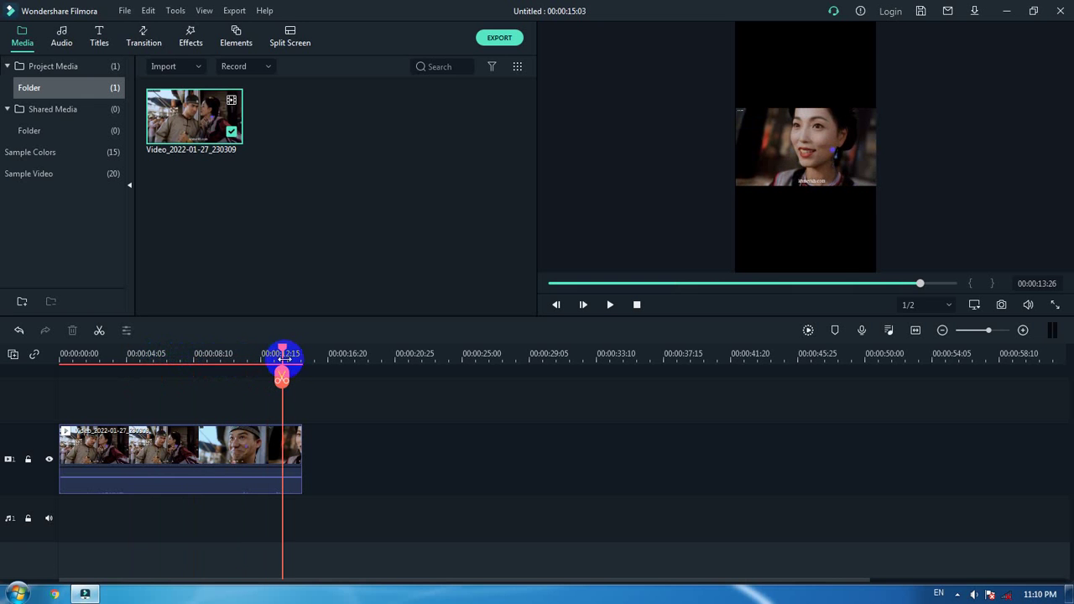
pyautogui.click(299, 358)
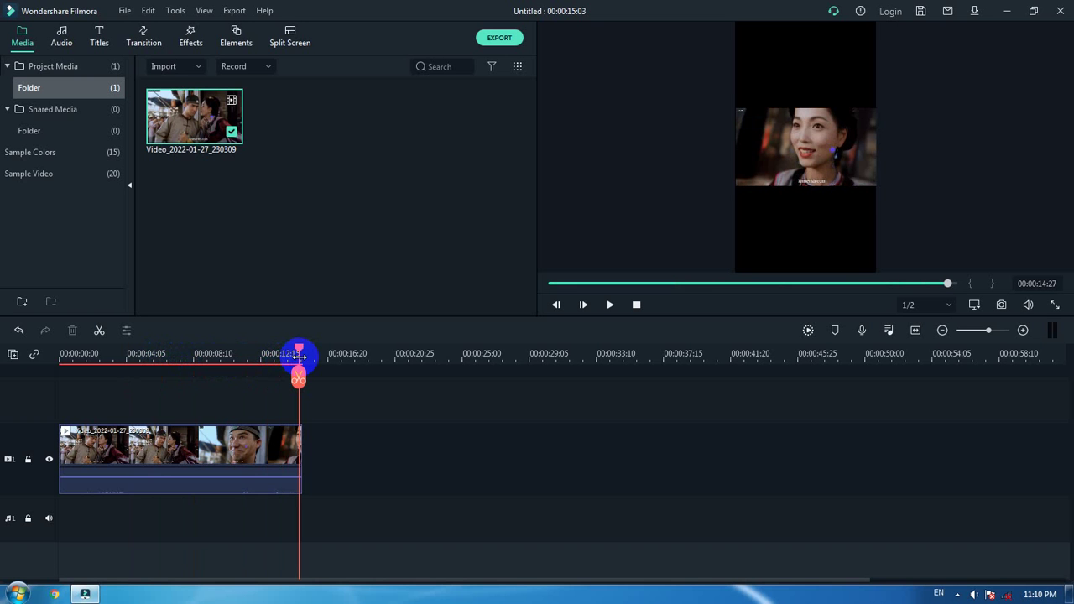
pyautogui.click(210, 449)
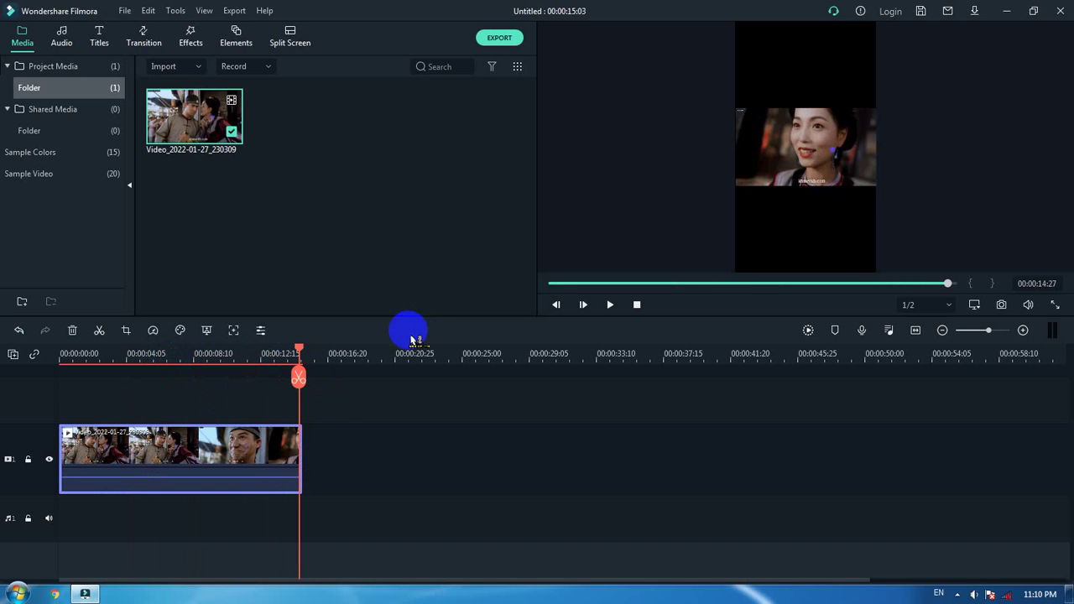
pyautogui.click(223, 446)
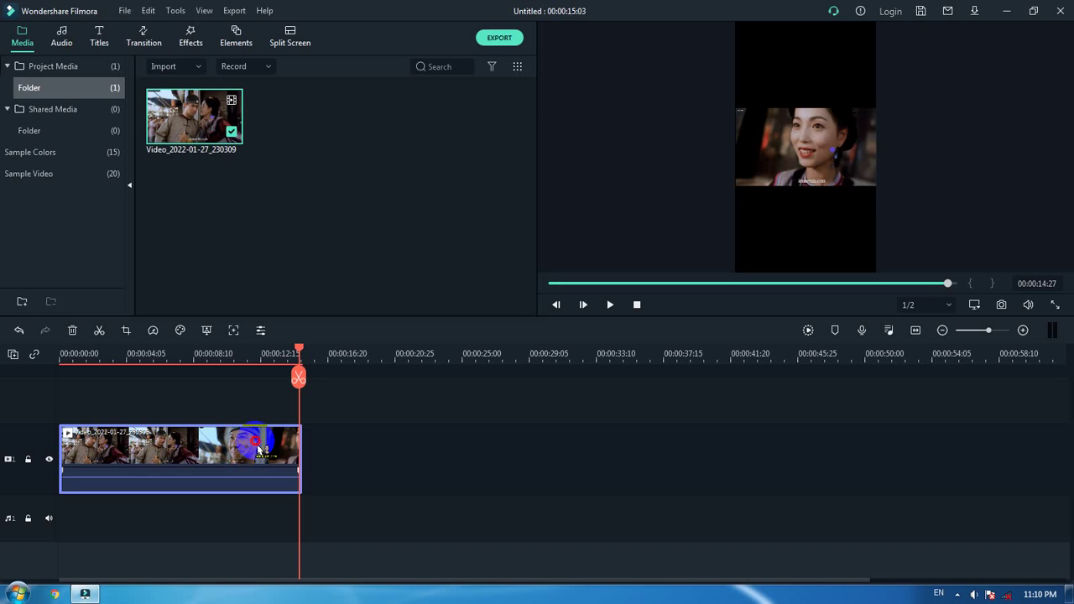
# Step: Open the clip's Animation > Customize controls, showing rotate 0, scale 100%, position 0,0, opacity 100%
pyautogui.doubleClick(259, 449)
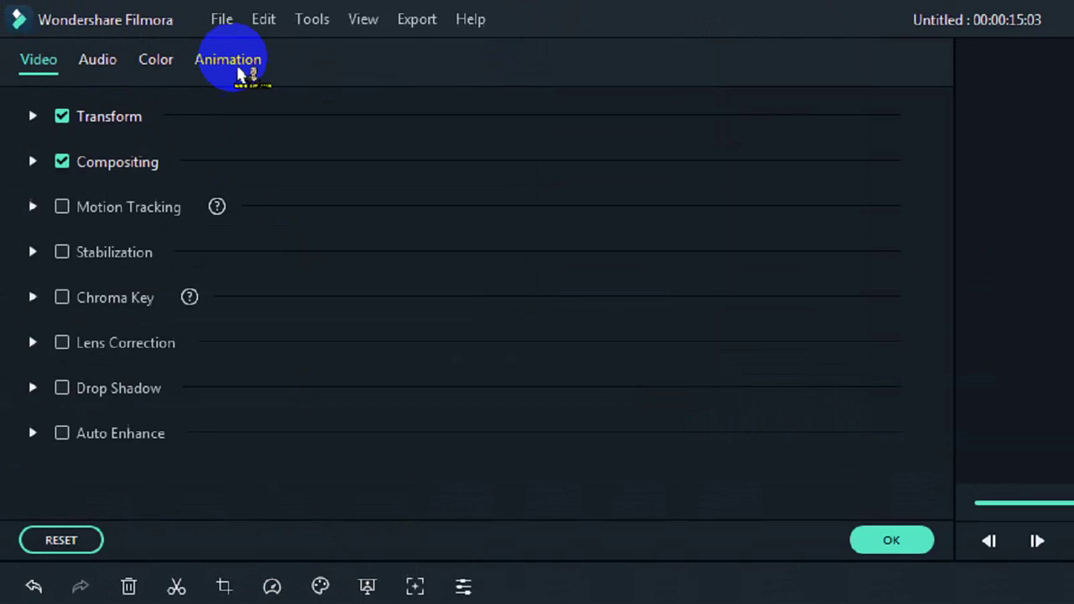
pyautogui.click(270, 83)
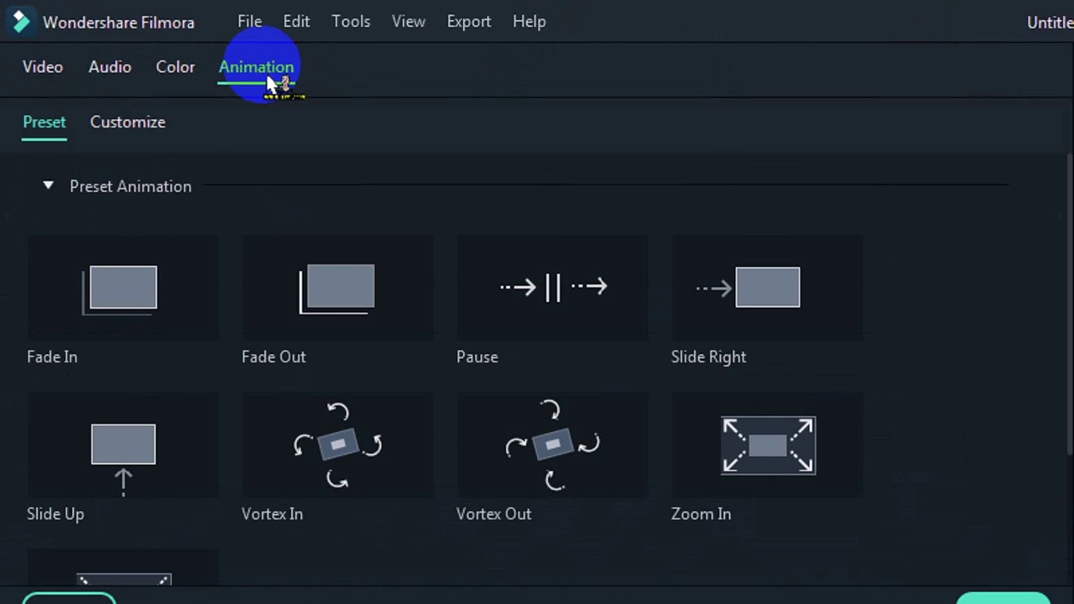
pyautogui.click(124, 130)
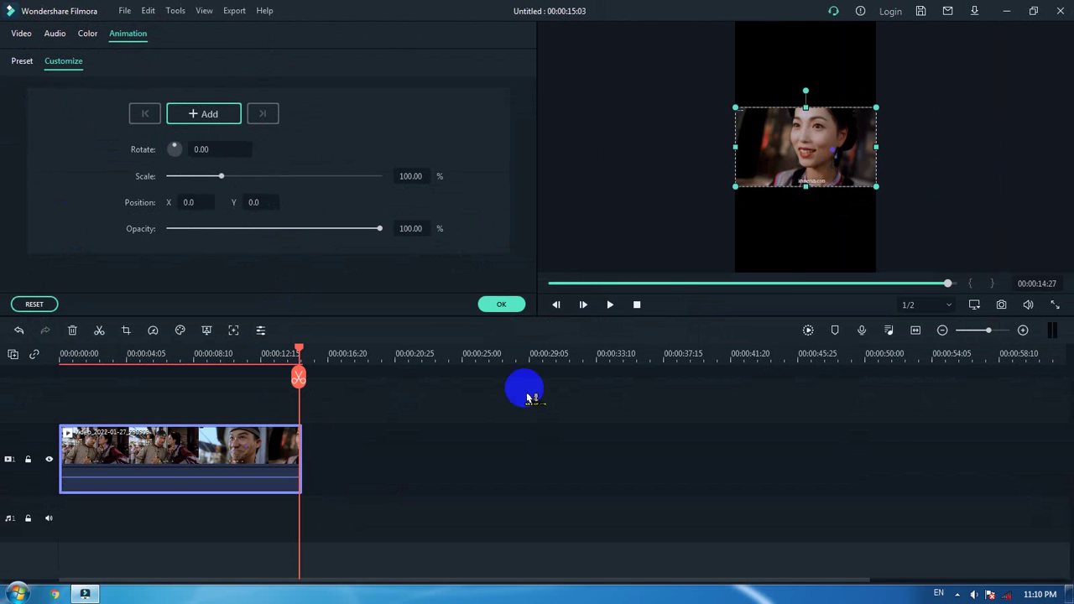
# Step: Close the clip editor and bring up the timeline clip's context menu
pyautogui.click(501, 304)
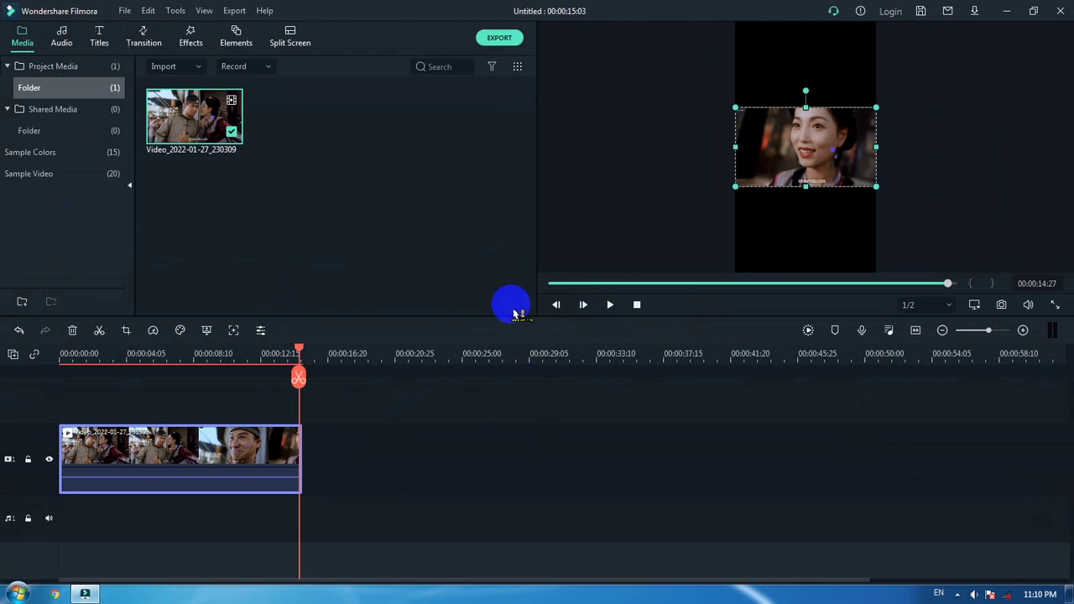
pyautogui.rightClick(207, 453)
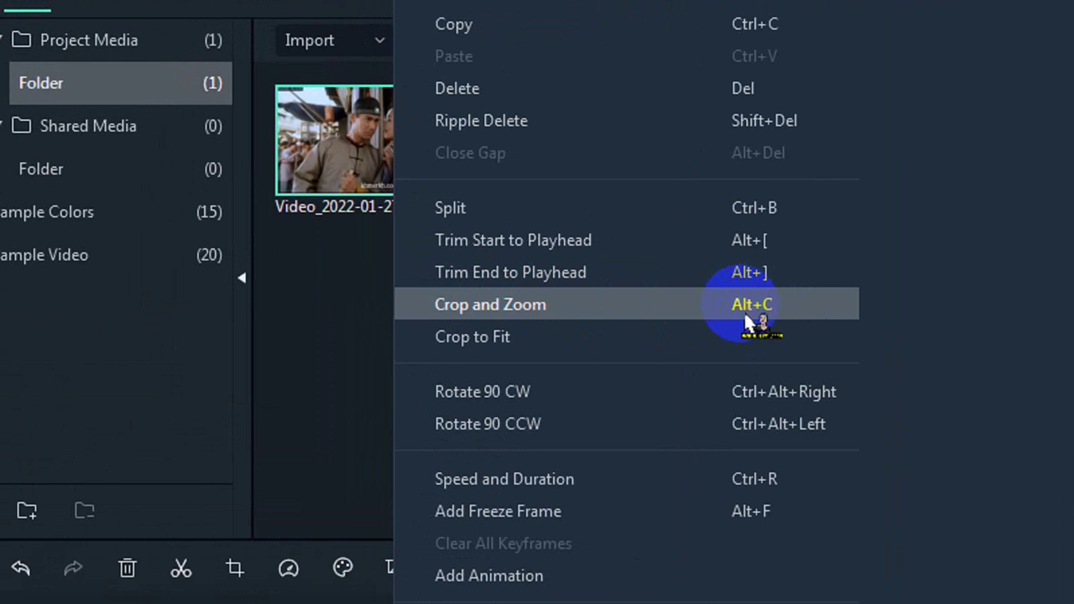
# Step: In Crop and Zoom, choose a custom ratio and narrow the crop to about 715 wide
pyautogui.click(798, 313)
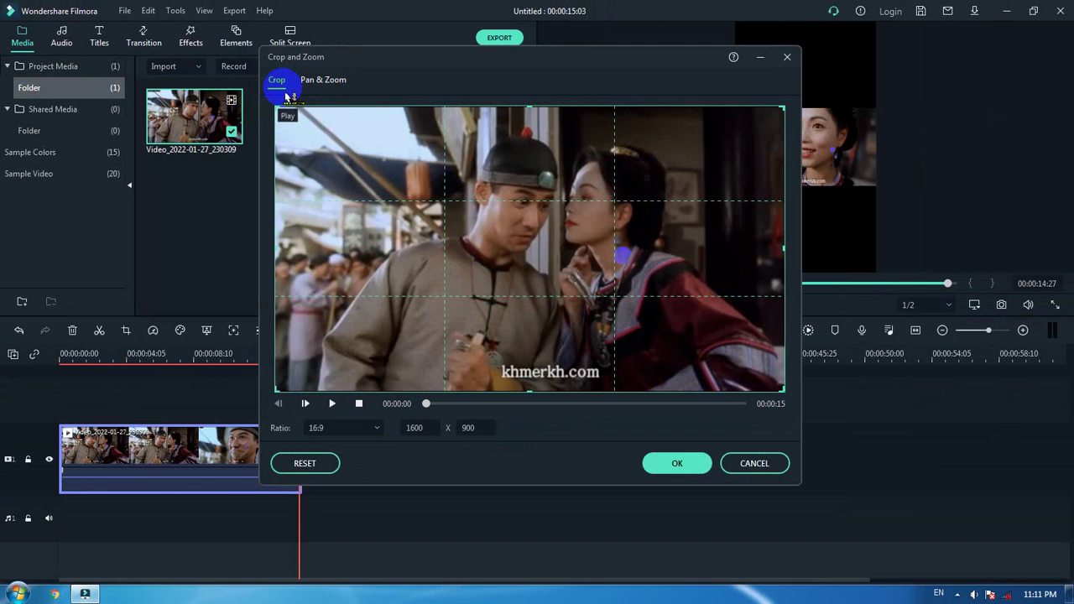
pyautogui.click(374, 428)
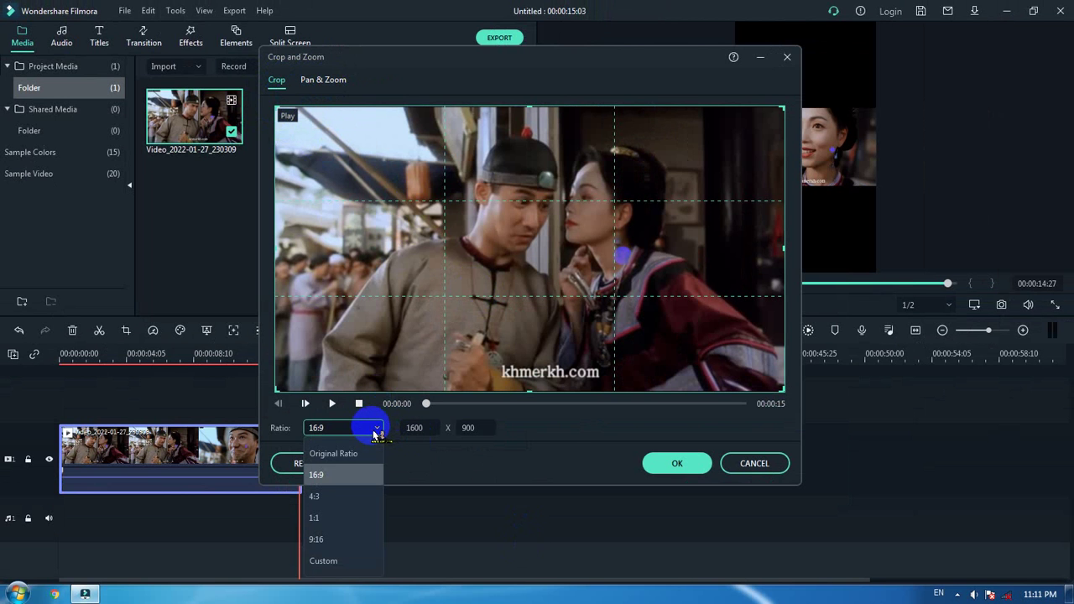
pyautogui.click(352, 567)
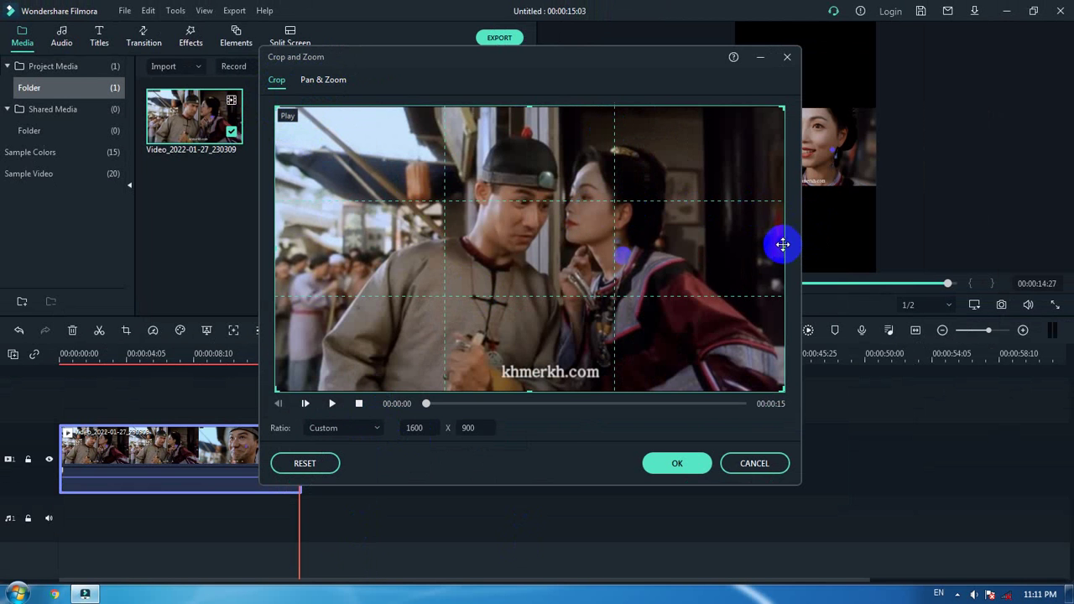
pyautogui.moveTo(784, 249); pyautogui.dragTo(621, 249)
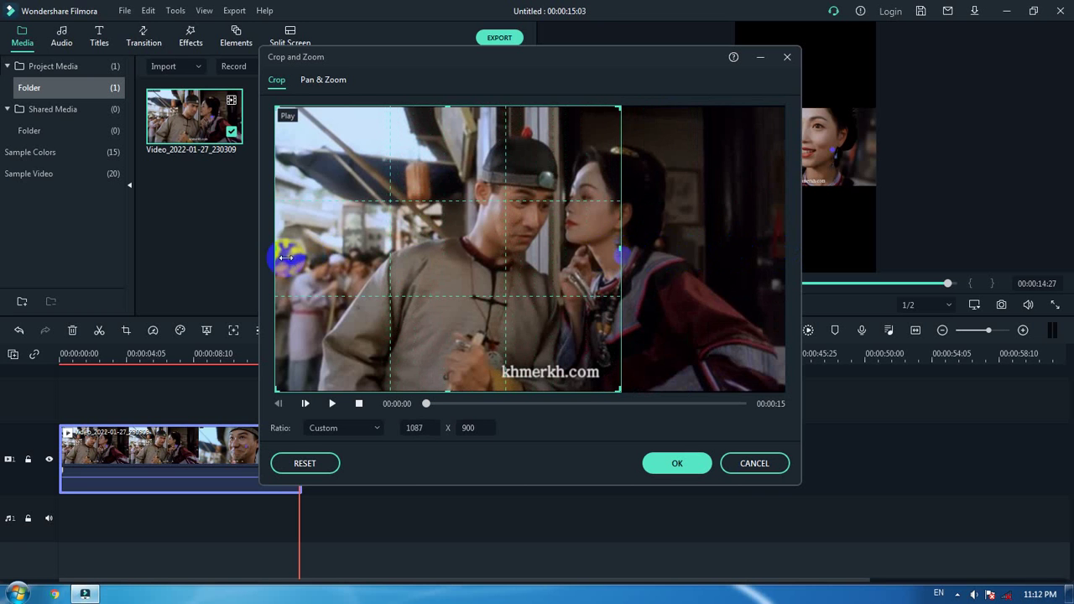
pyautogui.moveTo(271, 247); pyautogui.dragTo(450, 245)
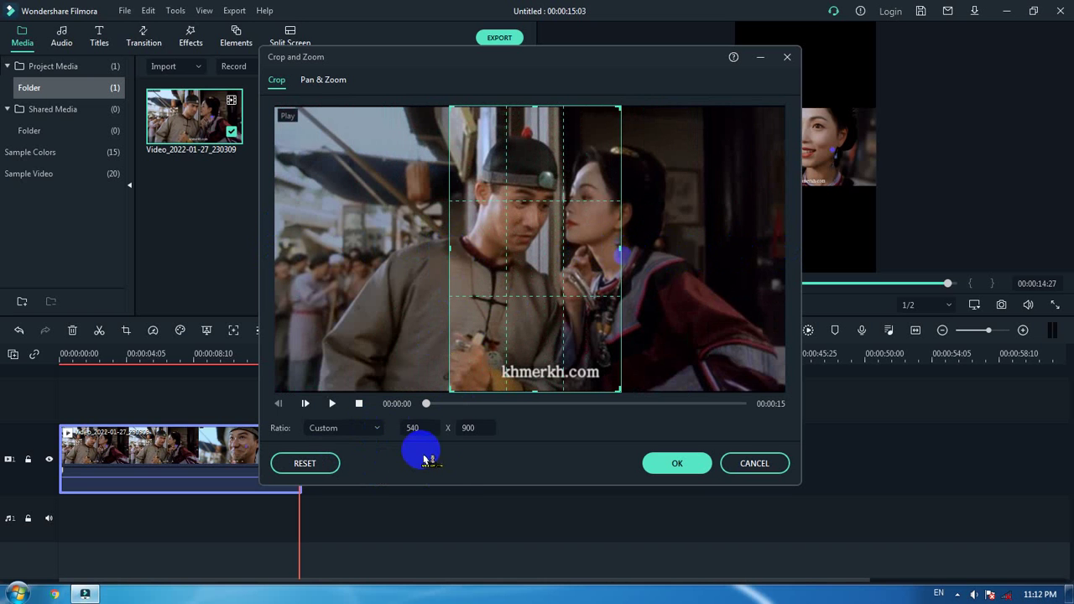
pyautogui.doubleClick(412, 428)
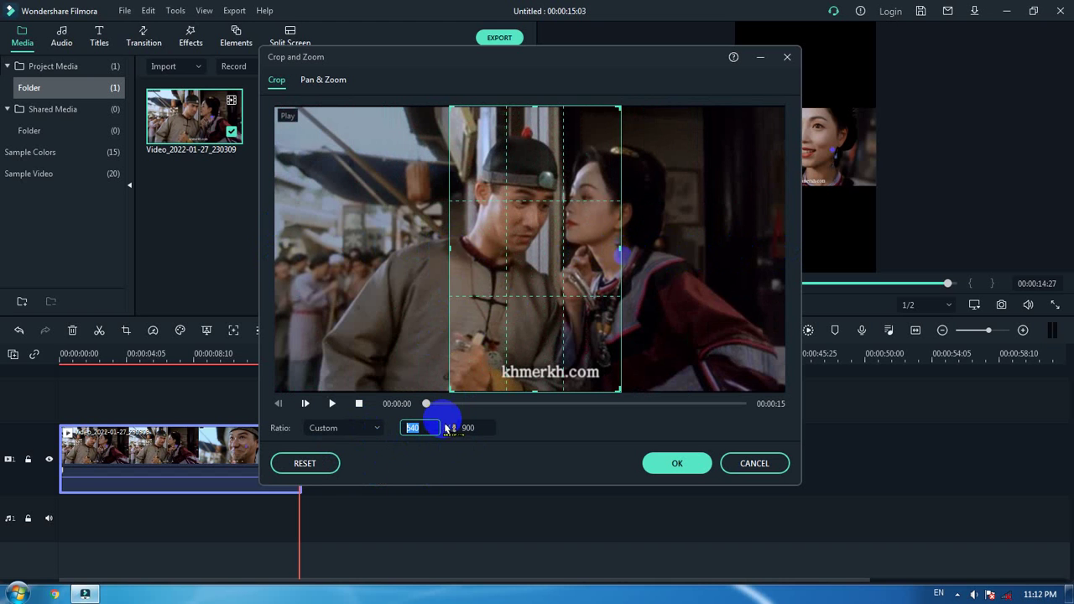
pyautogui.click(635, 247)
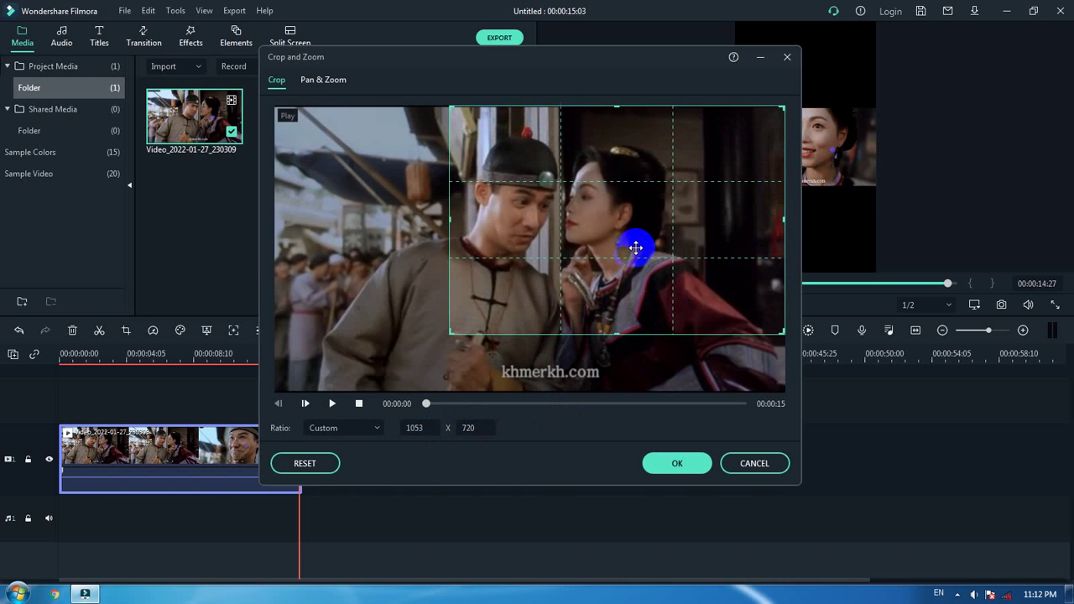
# Step: Adjust the crop box edges to a 551 x 898 portrait region around the two characters
pyautogui.click(577, 290)
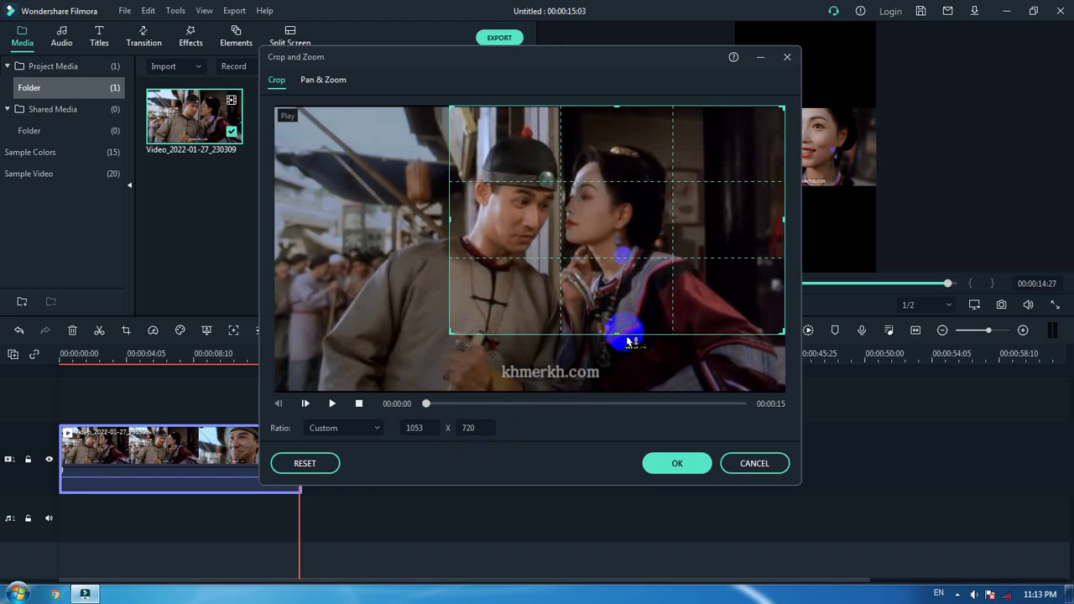
pyautogui.moveTo(618, 334); pyautogui.dragTo(616, 363)
pyautogui.click(312, 460)
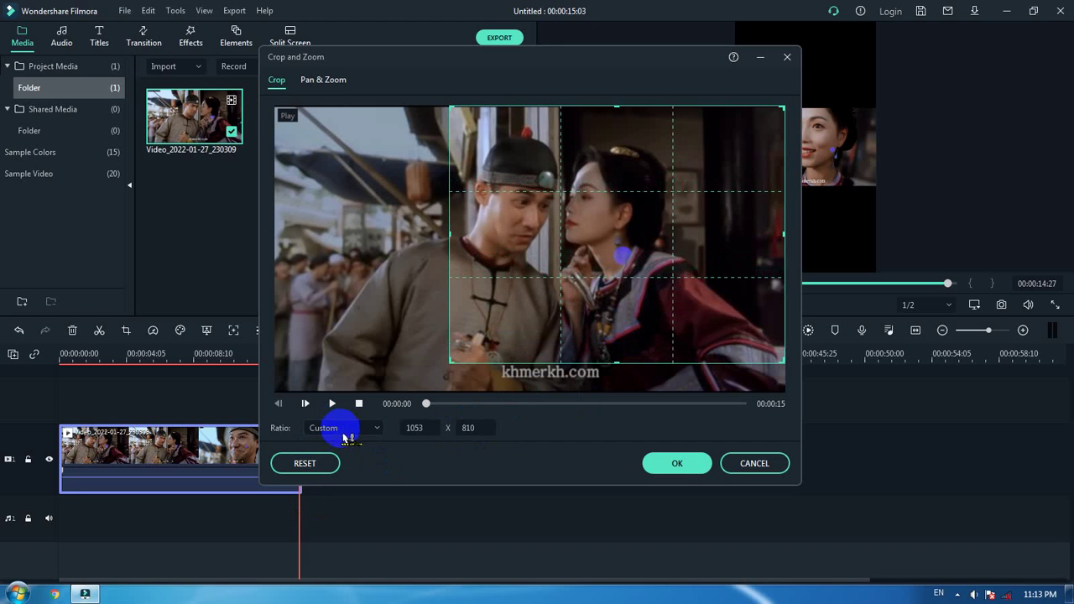
pyautogui.moveTo(784, 237); pyautogui.dragTo(640, 242)
pyautogui.moveTo(445, 233); pyautogui.dragTo(462, 235)
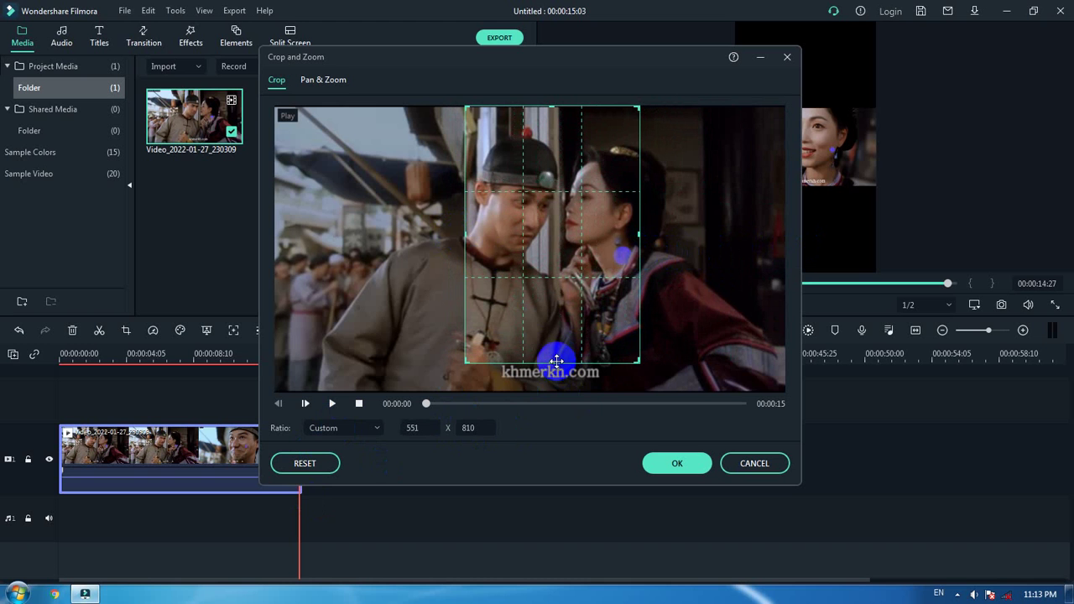
pyautogui.moveTo(553, 361); pyautogui.dragTo(556, 391)
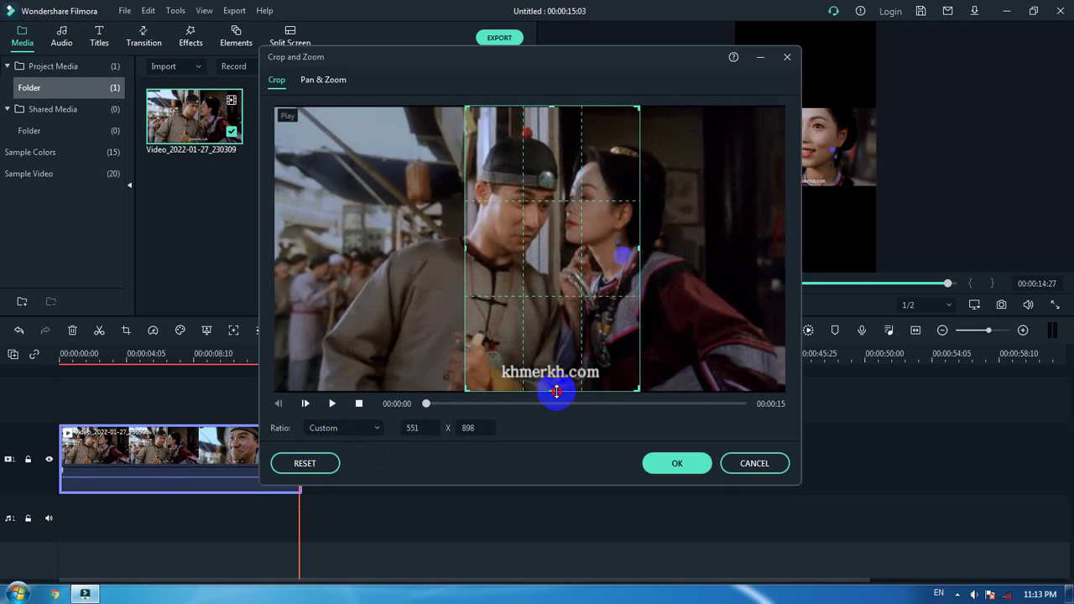
# Step: Apply the crop, stretch the clip to fill the portrait frame, centre it, and rewind to the start
pyautogui.click(686, 464)
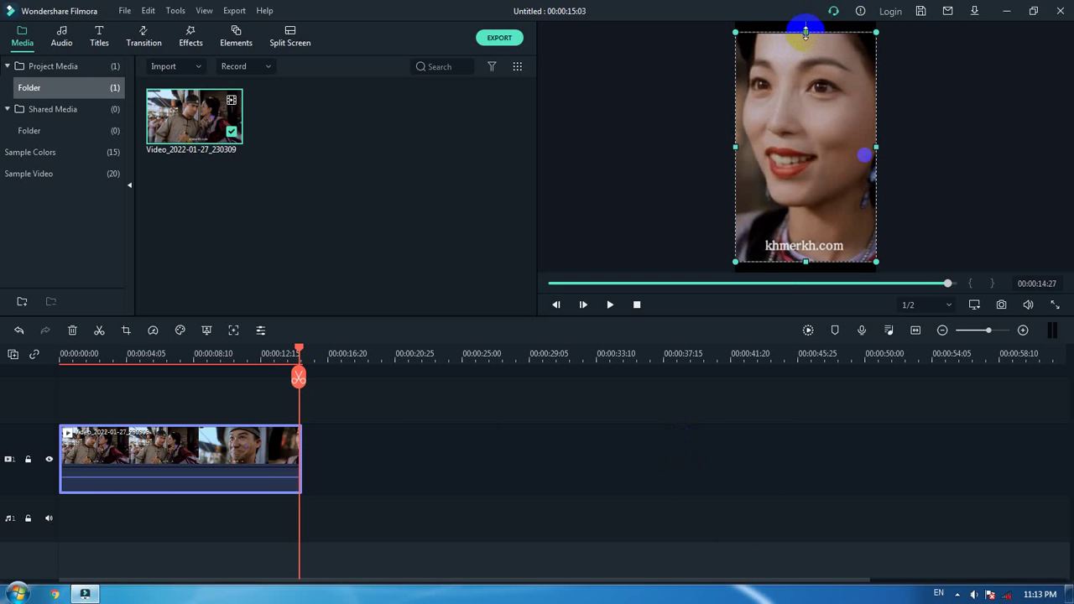
pyautogui.moveTo(807, 32); pyautogui.dragTo(807, 20)
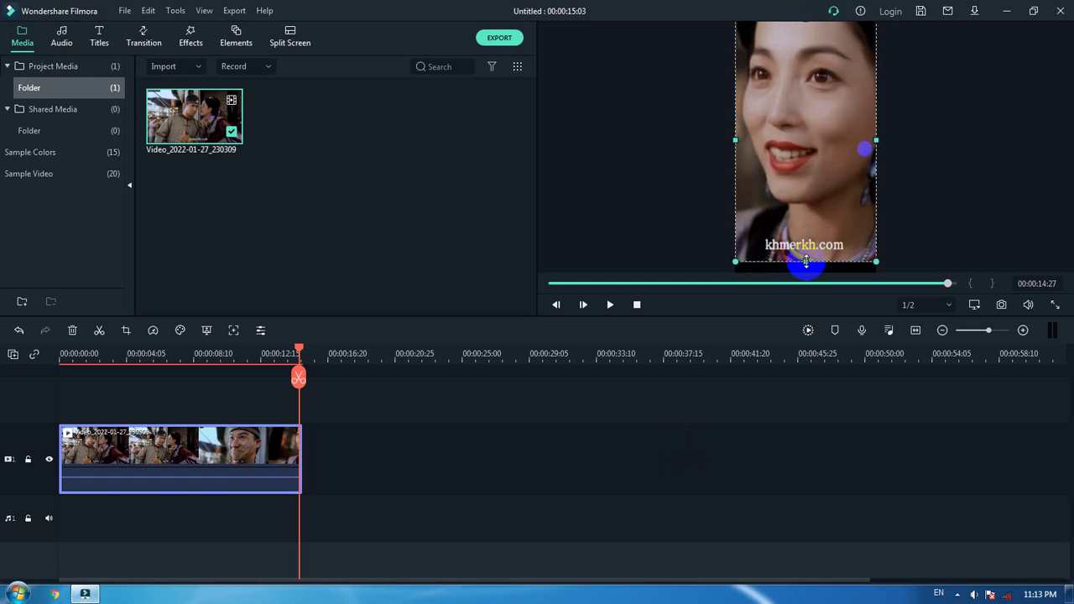
pyautogui.moveTo(806, 261); pyautogui.dragTo(811, 274)
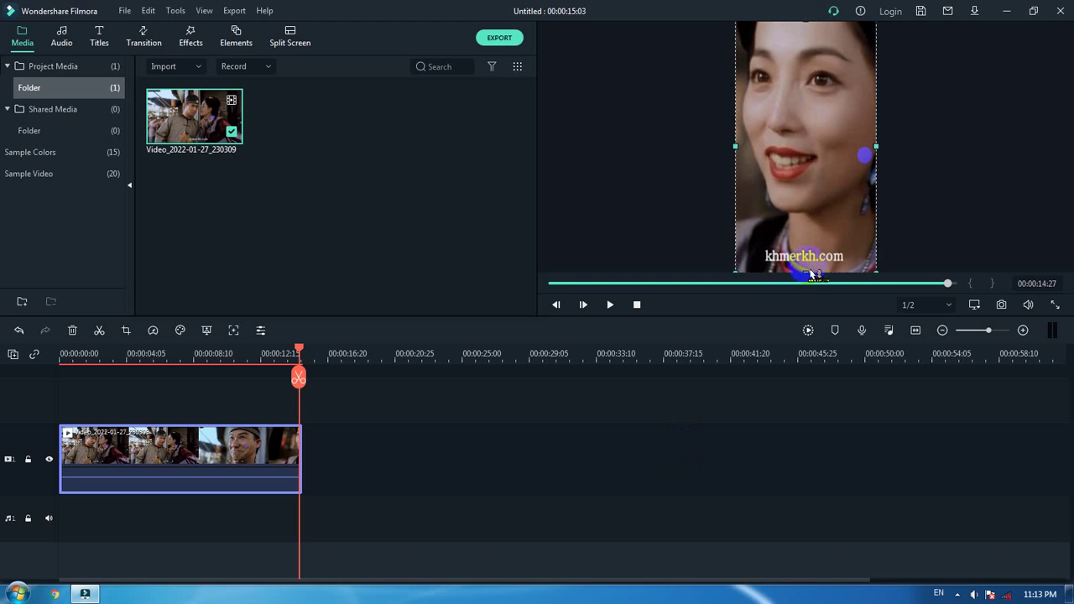
pyautogui.moveTo(877, 149); pyautogui.dragTo(883, 149)
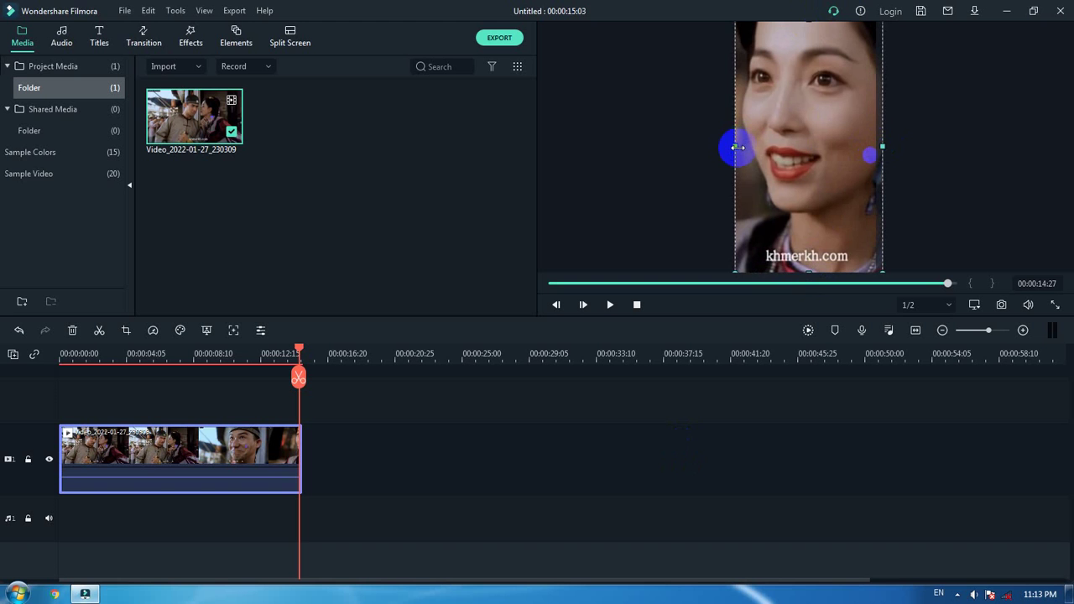
pyautogui.moveTo(737, 148); pyautogui.dragTo(723, 150)
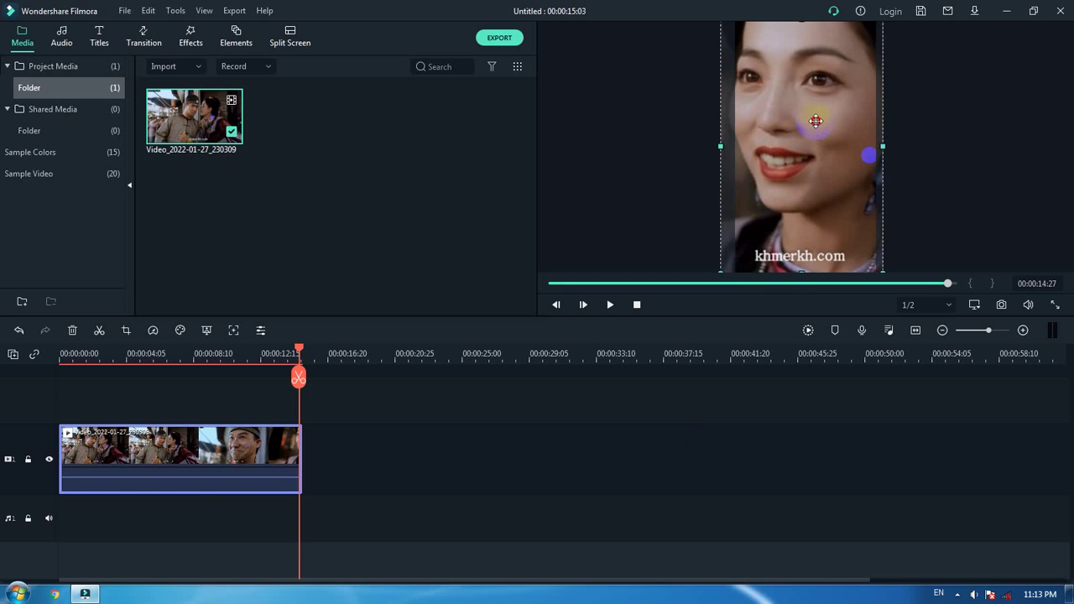
pyautogui.moveTo(815, 126); pyautogui.dragTo(820, 129)
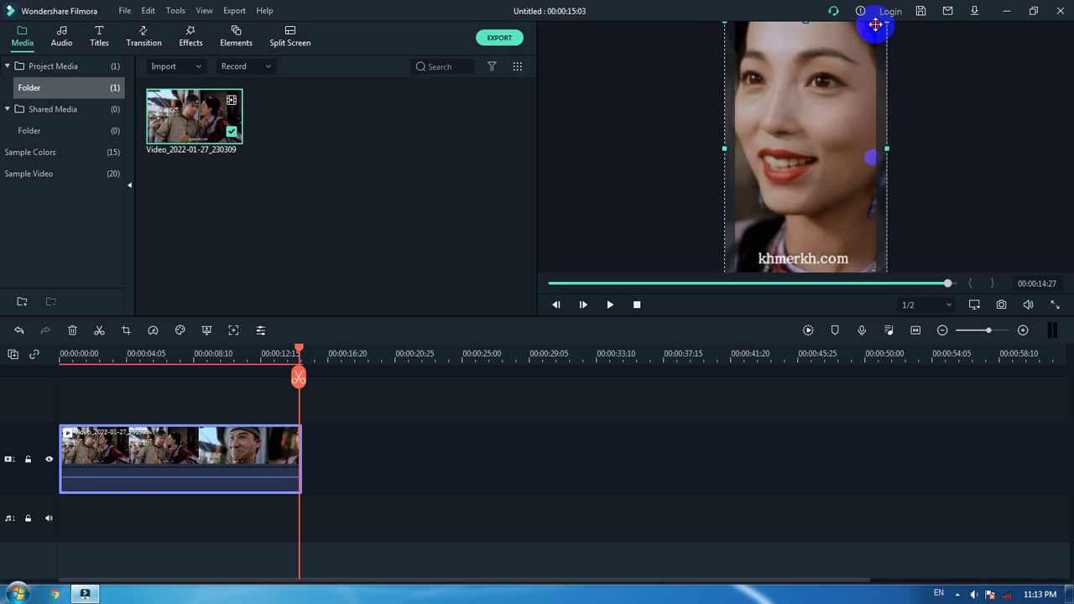
pyautogui.press('Home')
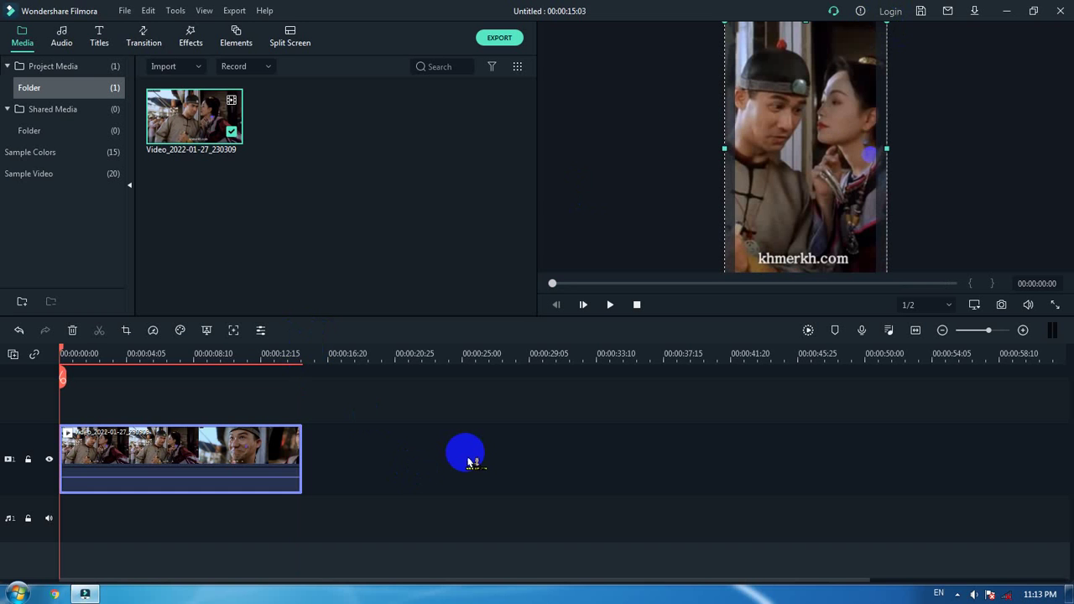
pyautogui.press('space')
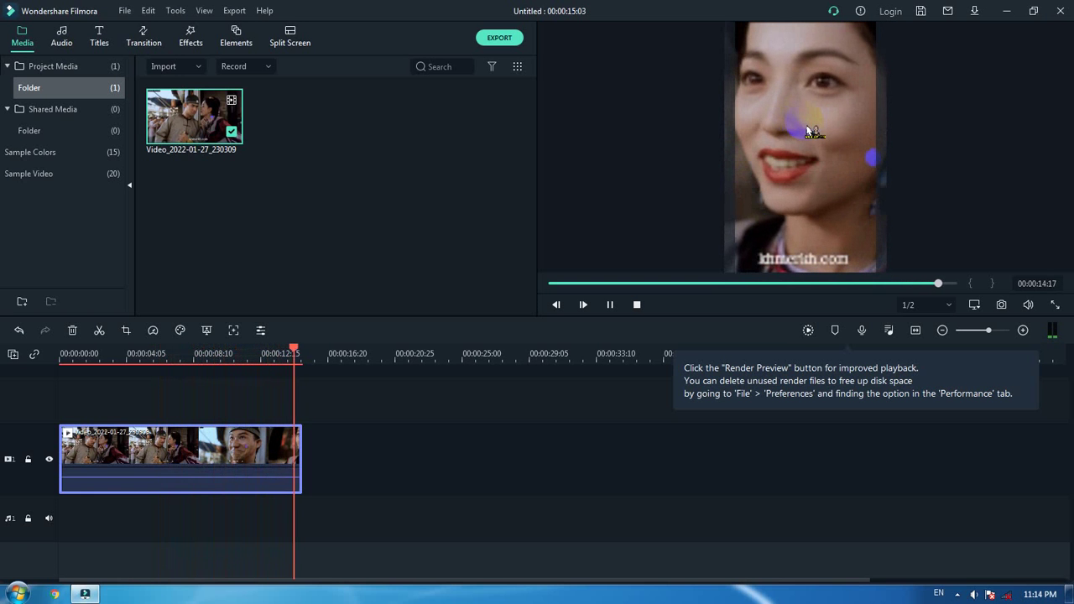
pyautogui.press('space')
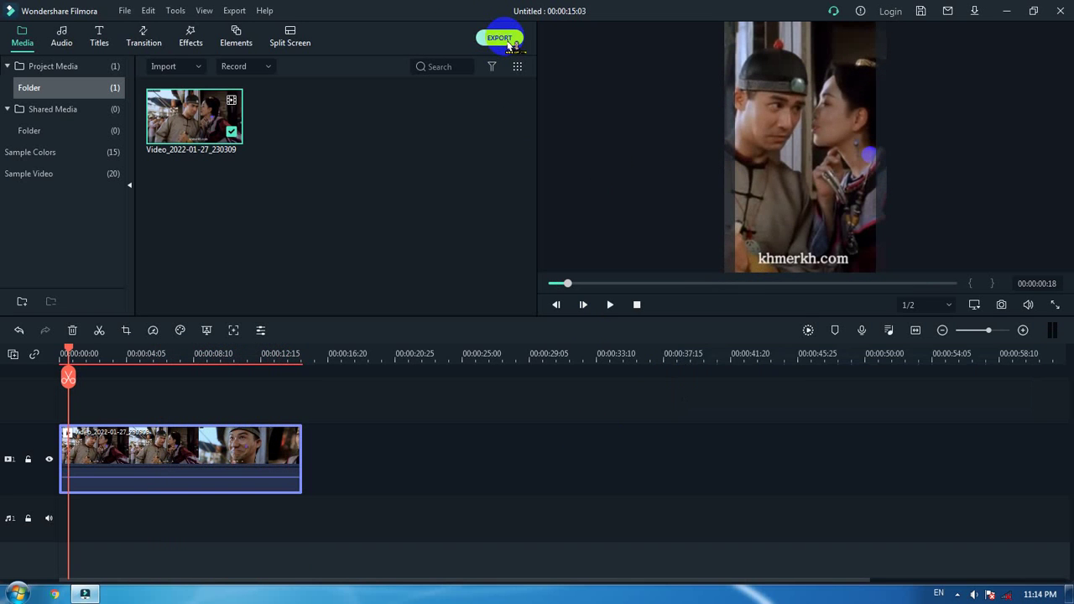
# Step: Export the project as an MP4 named 'fadfasdfas'
pyautogui.click(504, 39)
pyautogui.moveTo(602, 148); pyautogui.dragTo(446, 172)
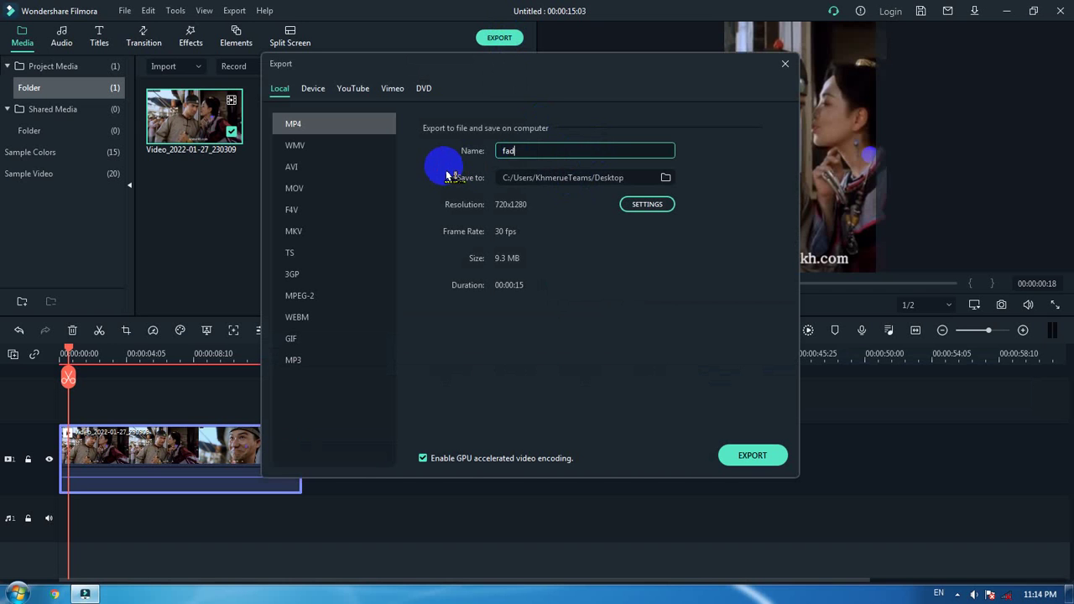
pyautogui.write('fadfasdfas')
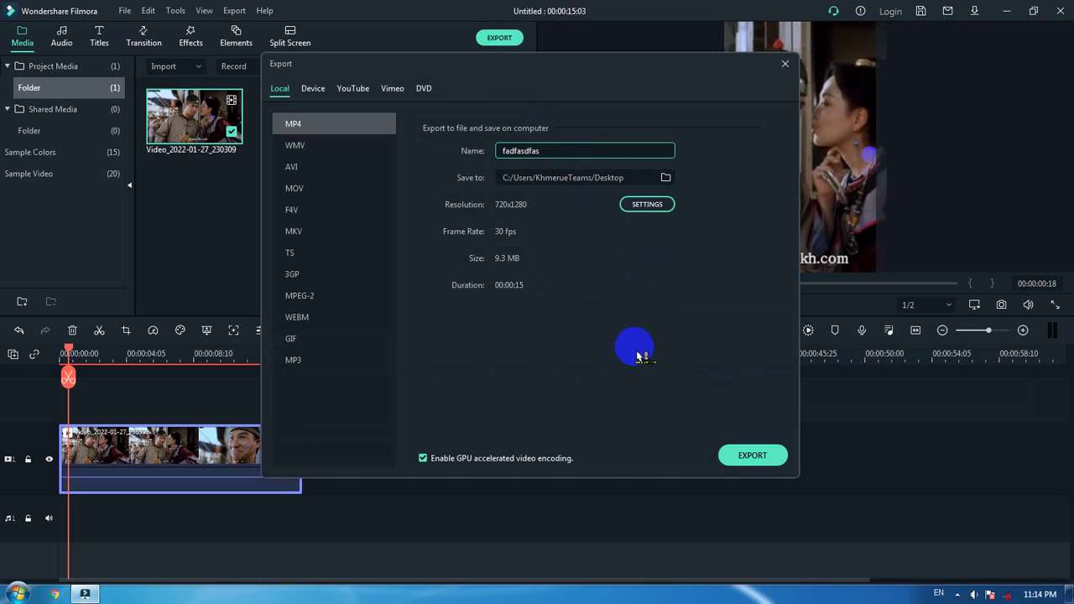
pyautogui.click(751, 463)
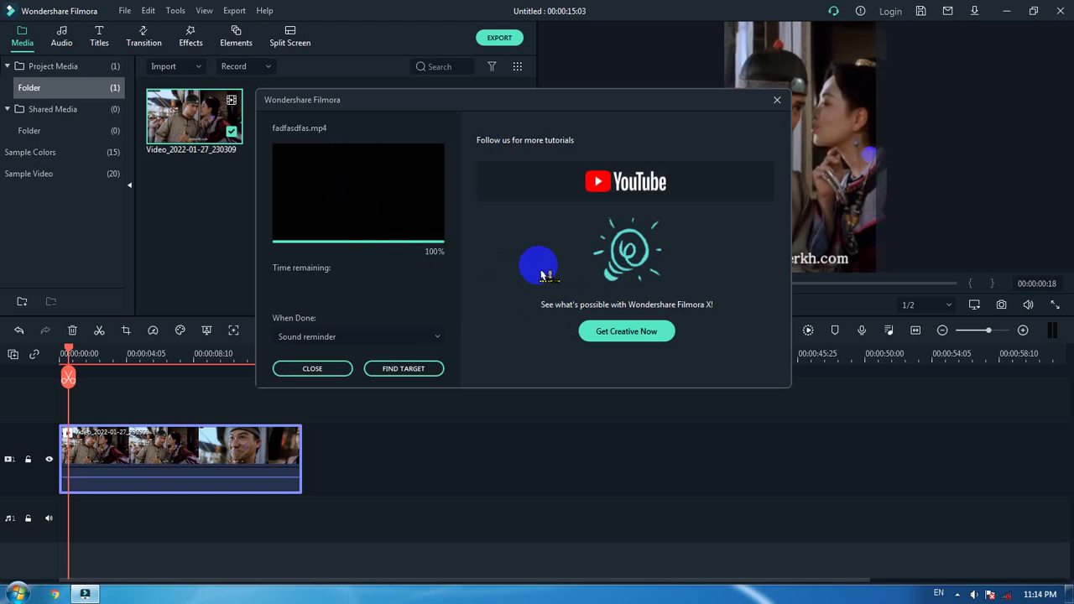
pyautogui.click(334, 368)
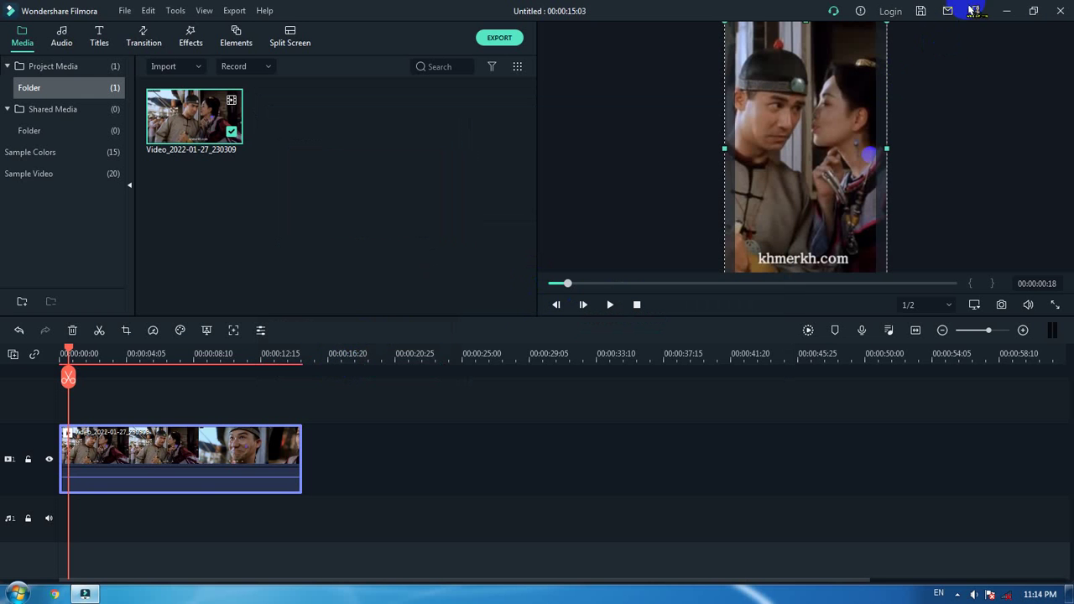
# Step: Minimize Filmora and move the exported fadfasdfas.mp4 icon near the desktop centre
pyautogui.click(1006, 10)
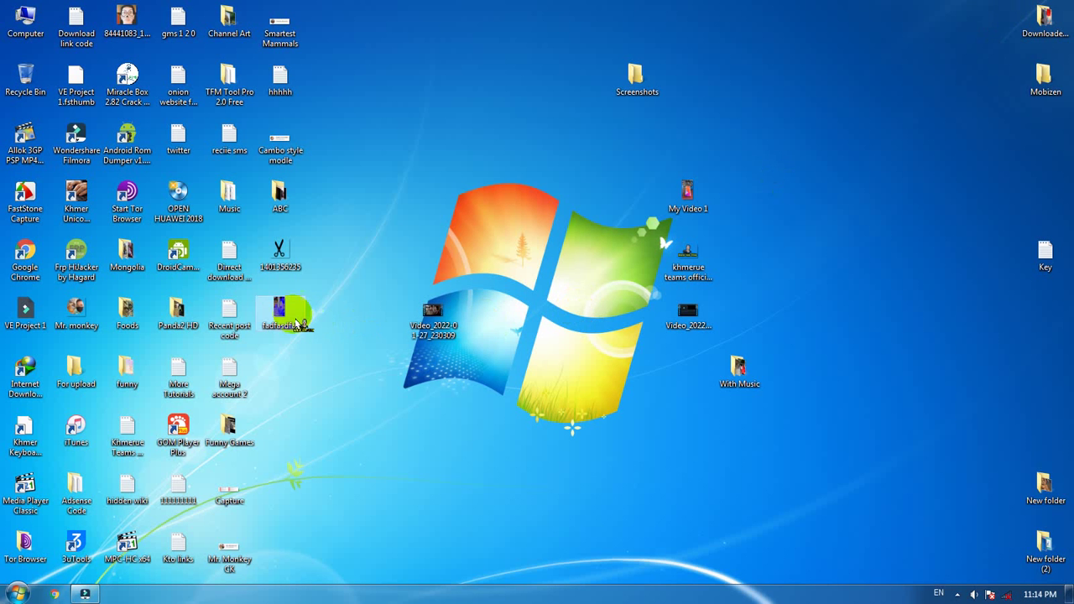
pyautogui.moveTo(298, 323); pyautogui.dragTo(518, 217)
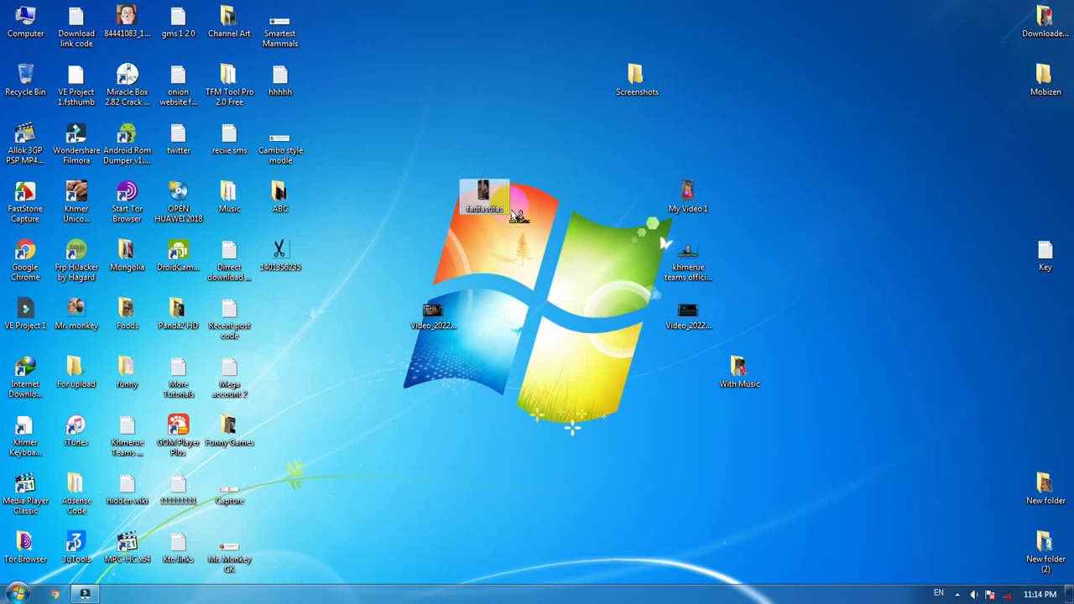
pyautogui.click(516, 237)
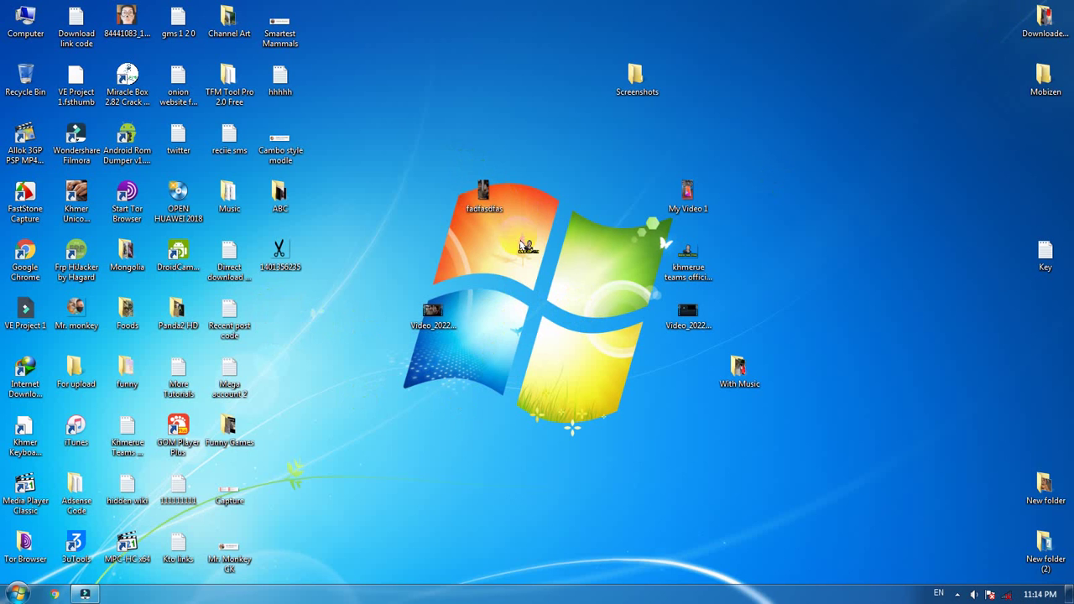
pyautogui.click(488, 201)
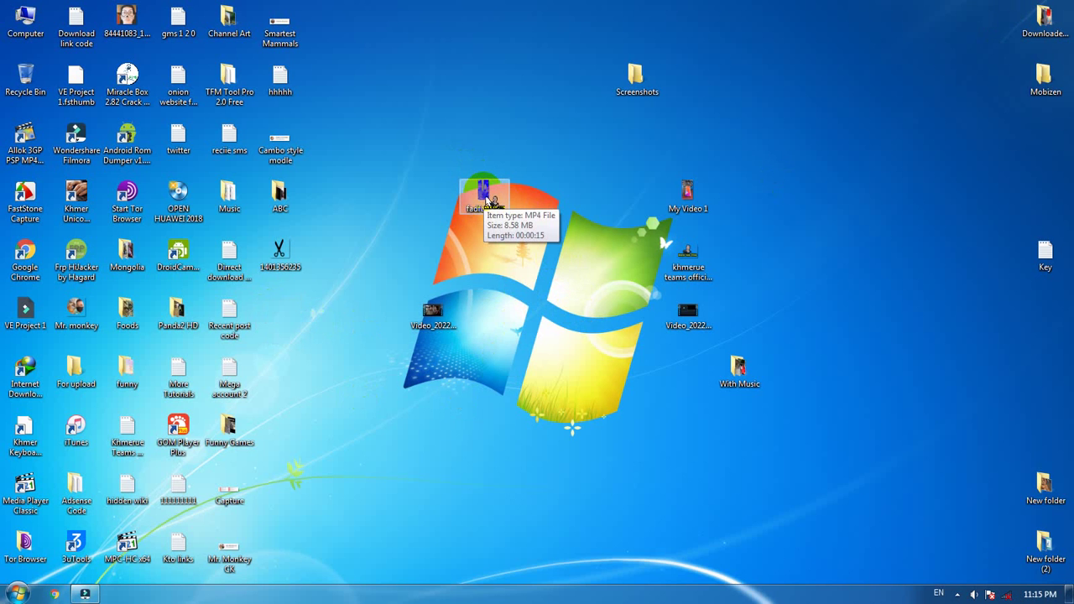
# Step: Play fadfasdfas.mp4 in Media Player Classic and reposition the player window
pyautogui.doubleClick(489, 200)
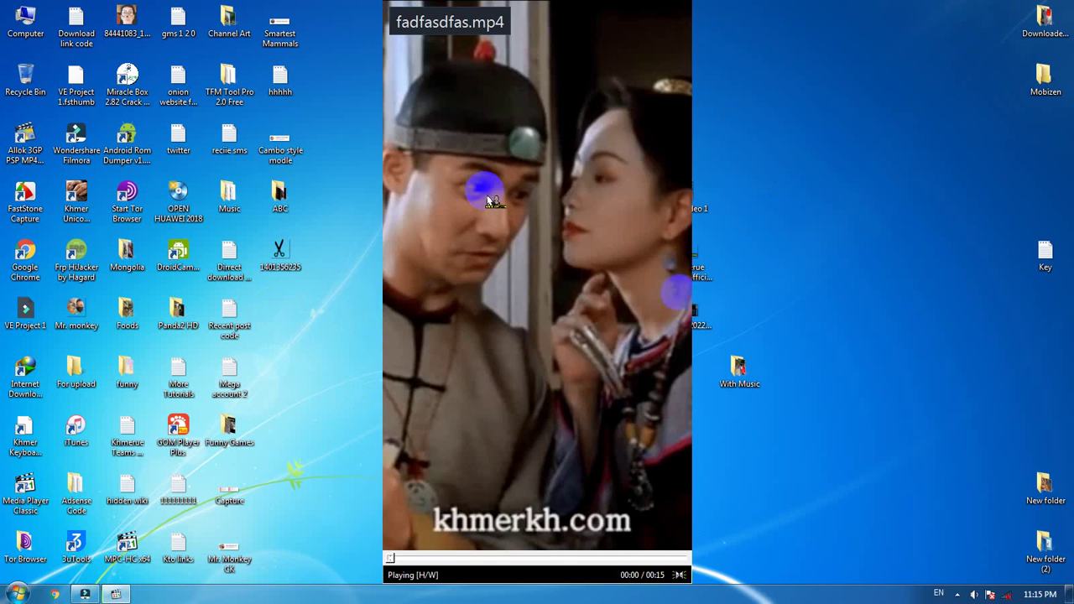
pyautogui.scroll(-5, 585, 248)
pyautogui.moveTo(585, 239); pyautogui.dragTo(508, 260)
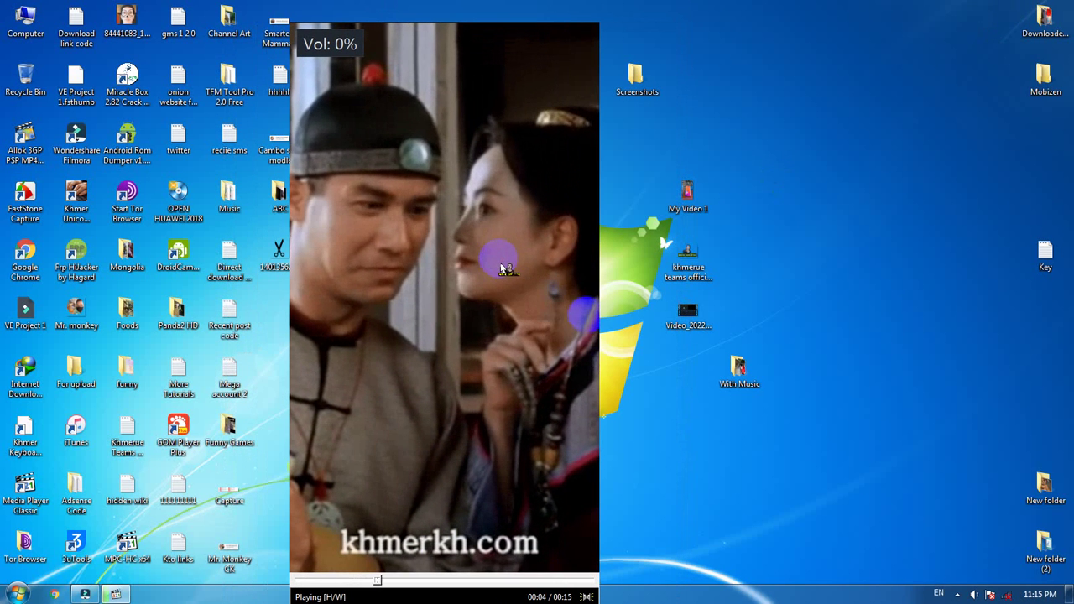